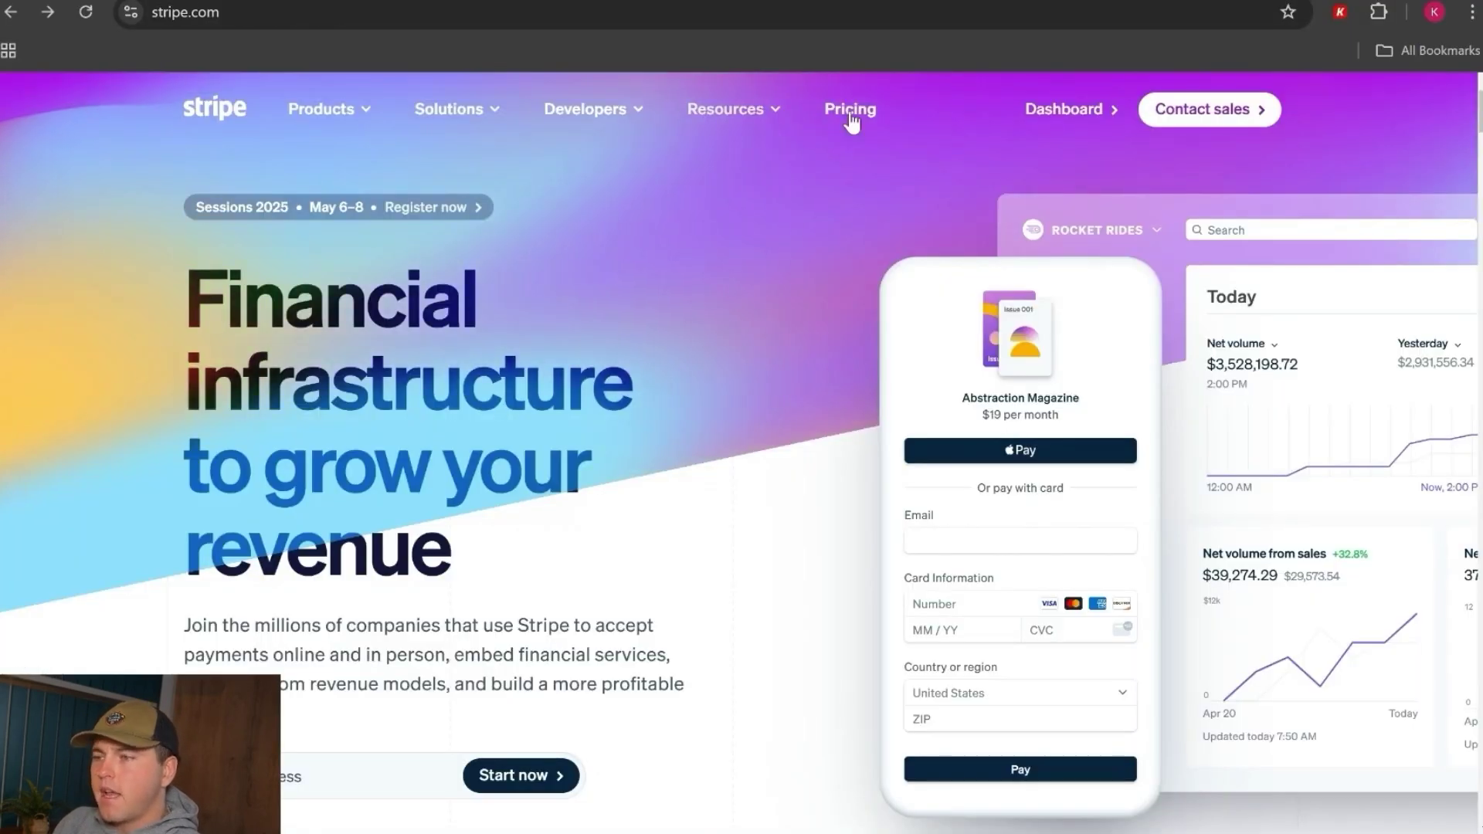
# Glance over the Stripe dashboard's revenue overview, then start the Google Slides slideshow full screen
pyautogui.click(1050, 114)
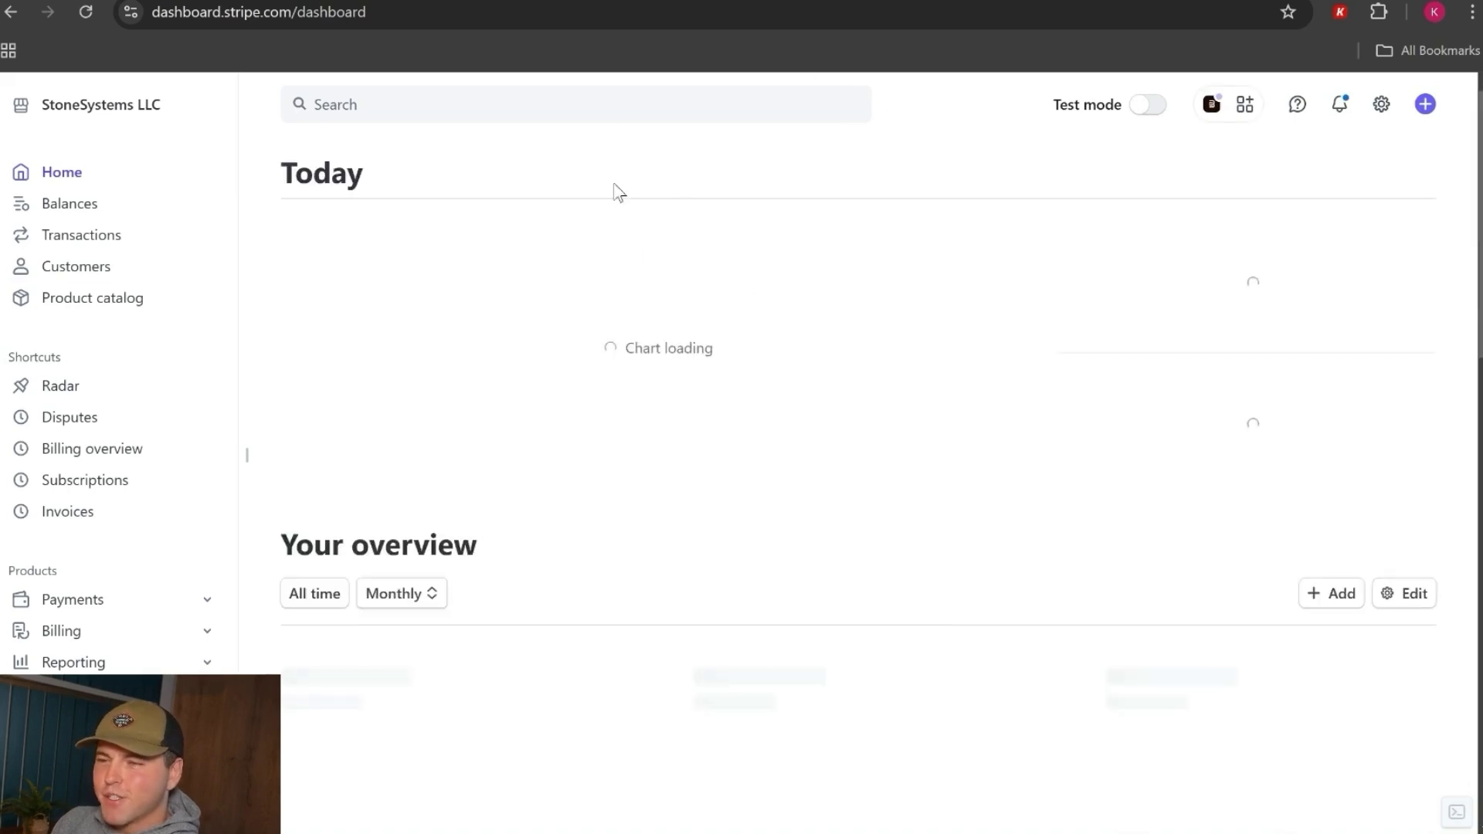
pyautogui.scroll(-2, 733, 270)
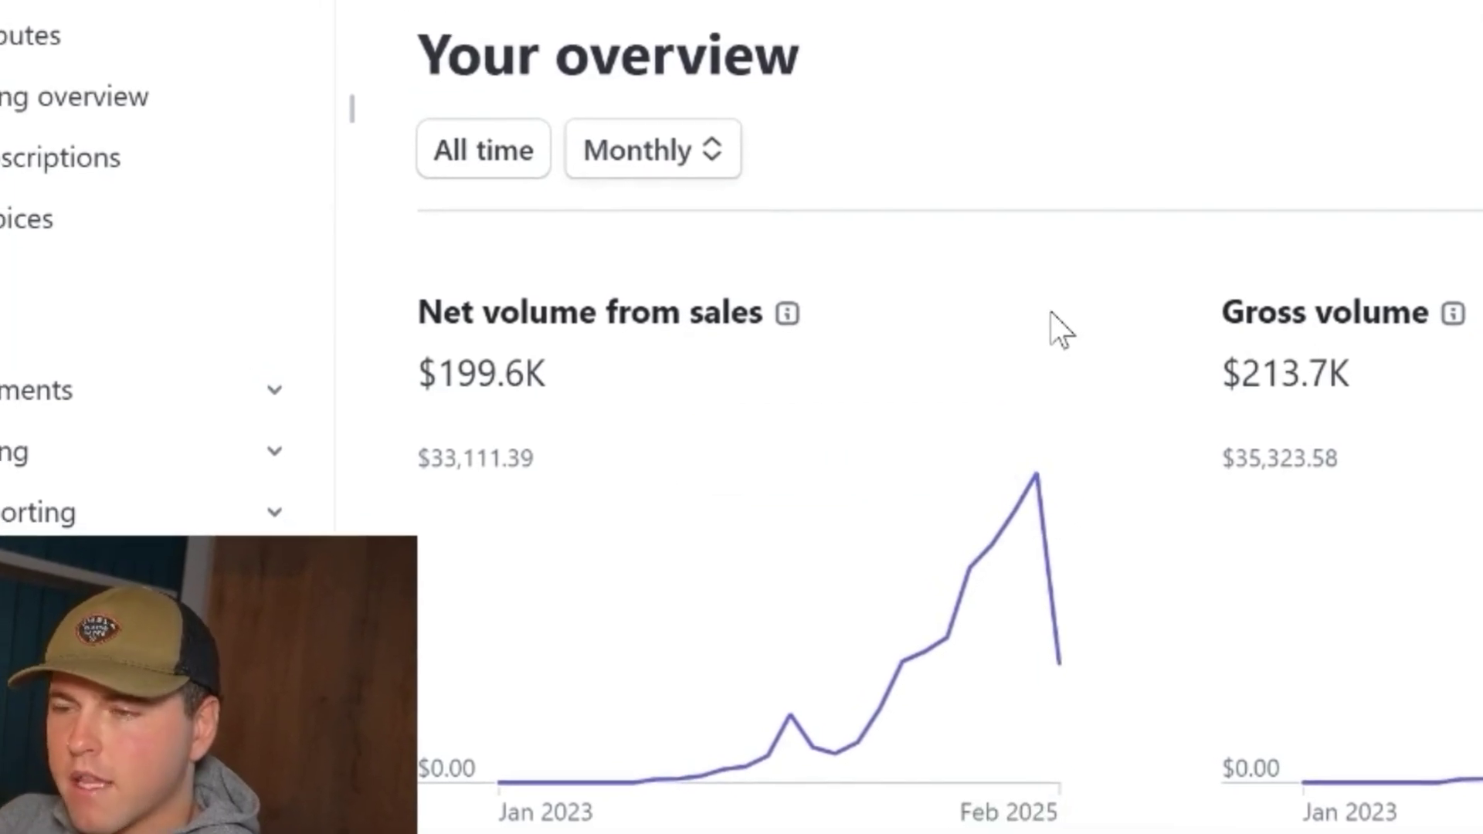
pyautogui.scroll(5, 1138, 426)
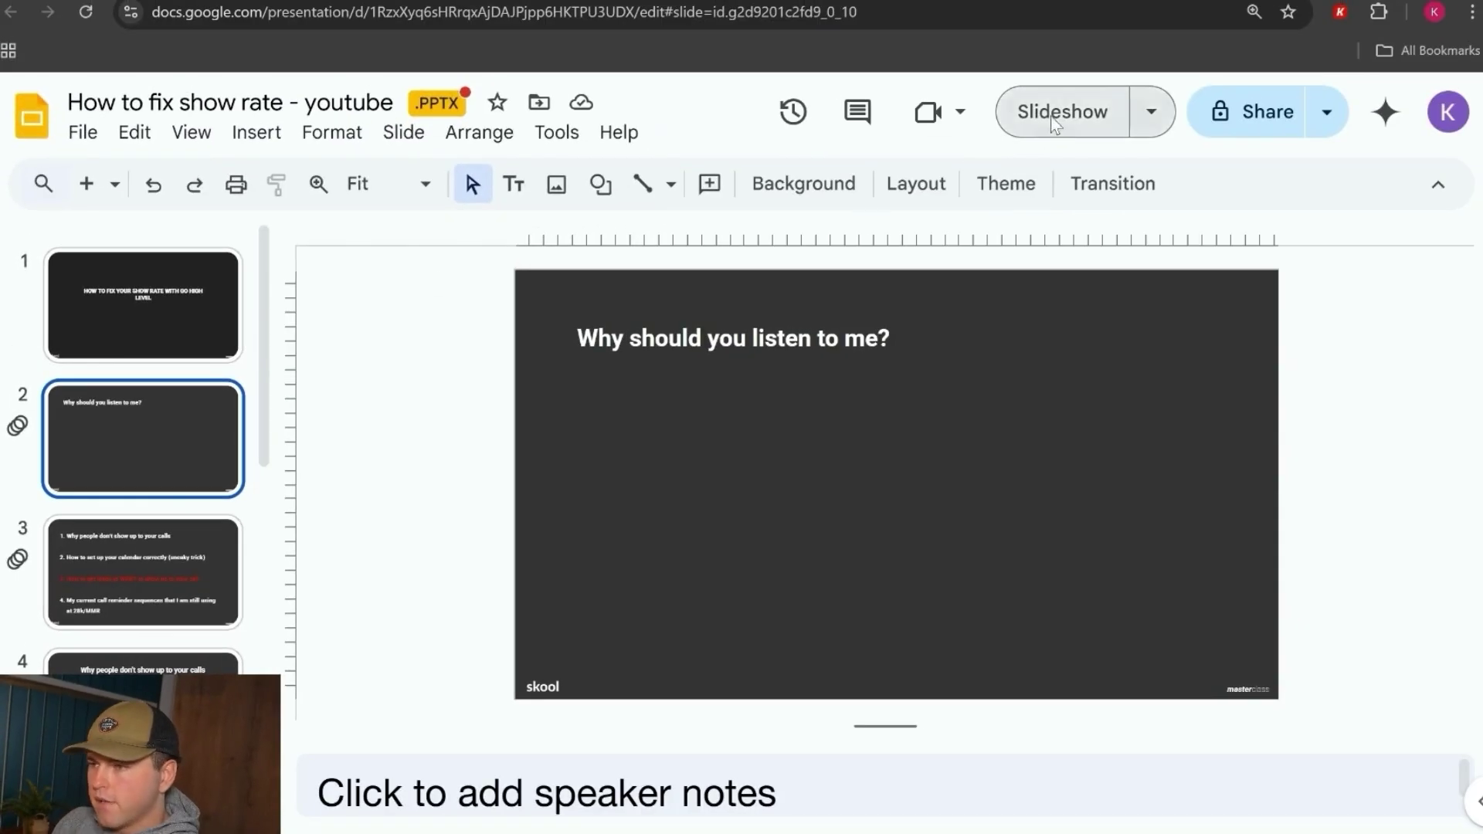
pyautogui.click(1059, 110)
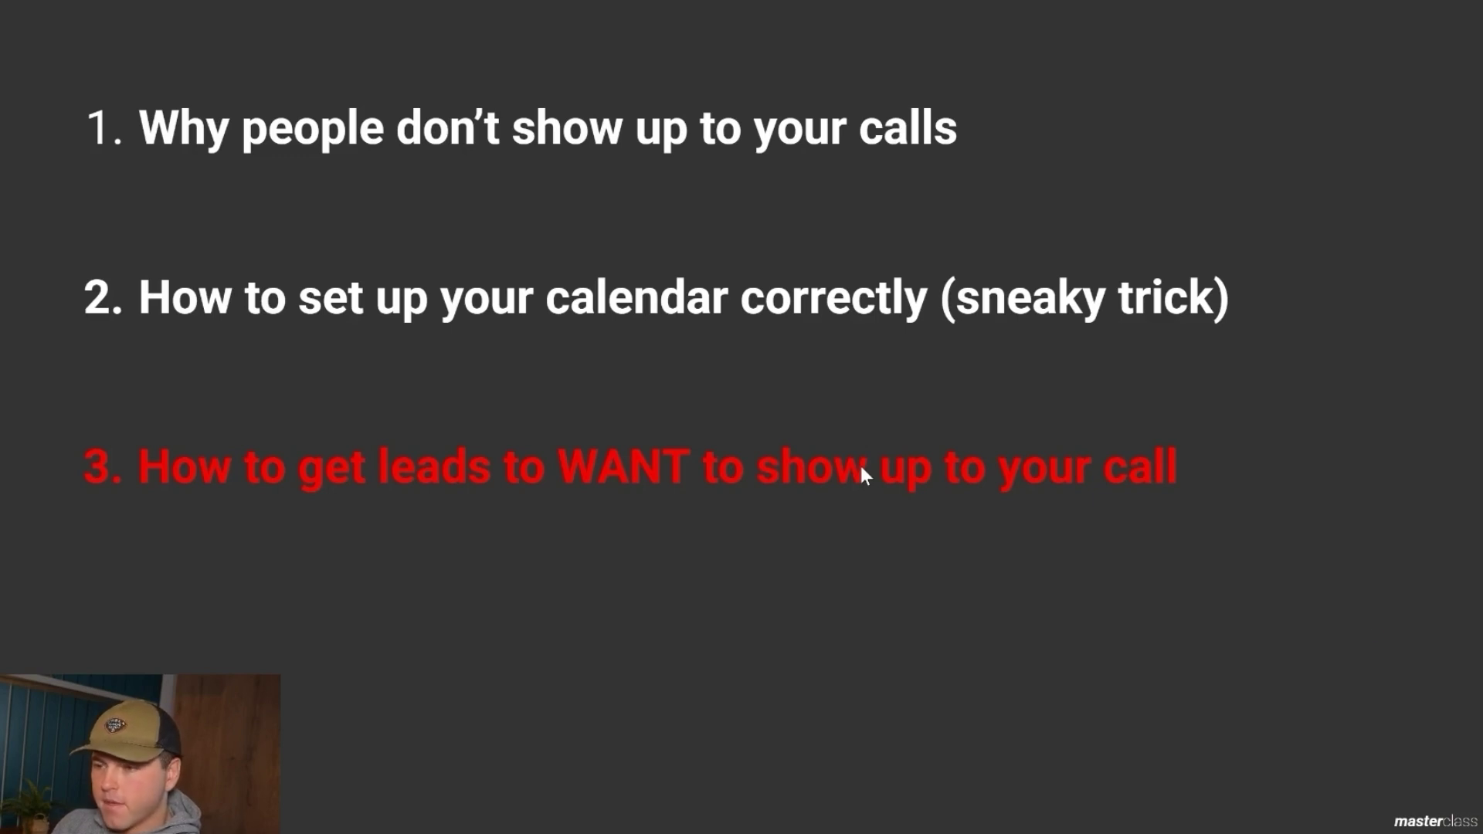
# Reveal agenda point 4 about the call reminder sequences still in use
pyautogui.press('Right')
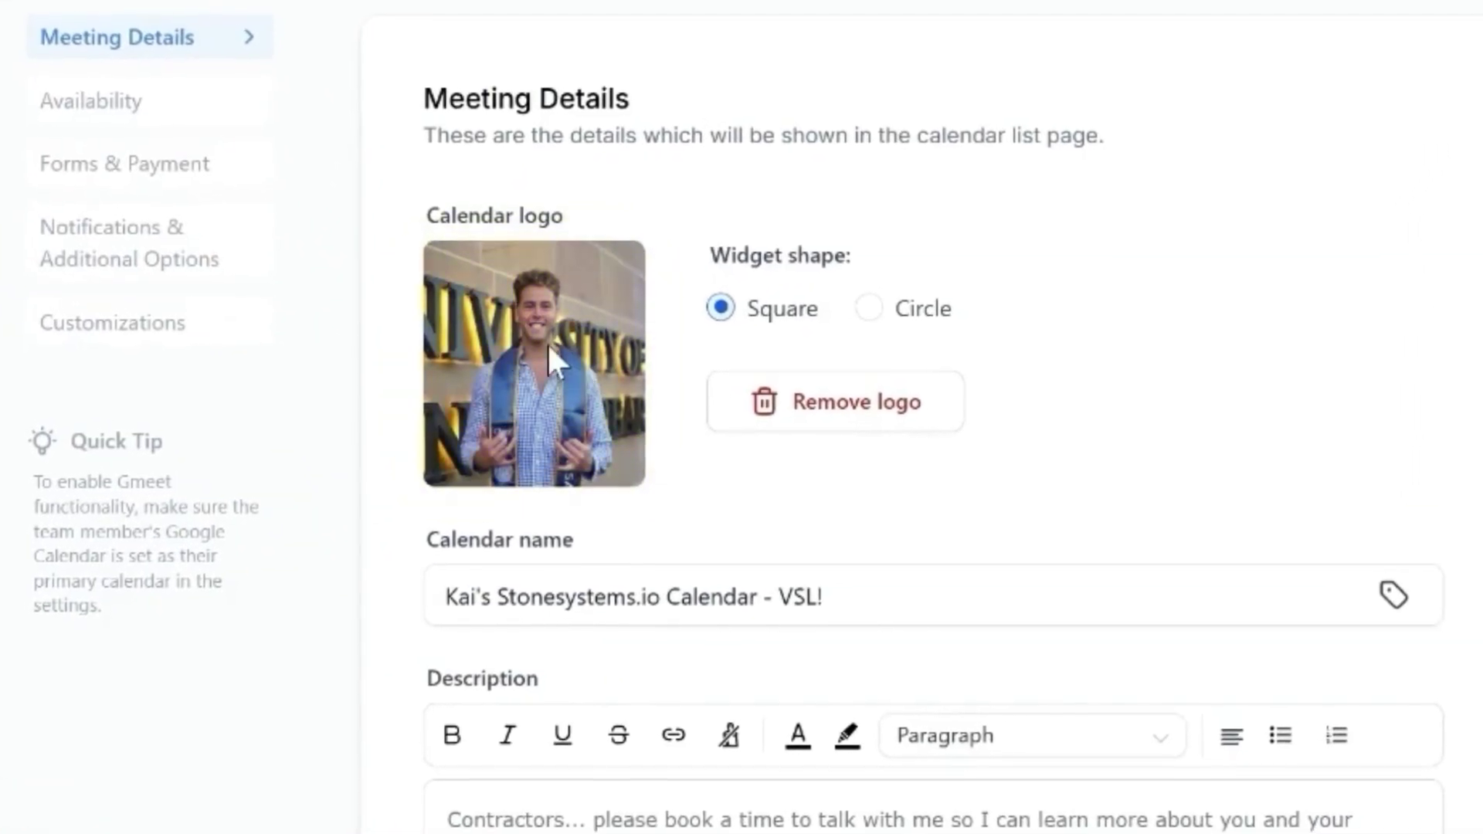
# Scroll to the calendar's Availability section and enter a 30-minute meeting interval
pyautogui.scroll(-3, 579, 695)
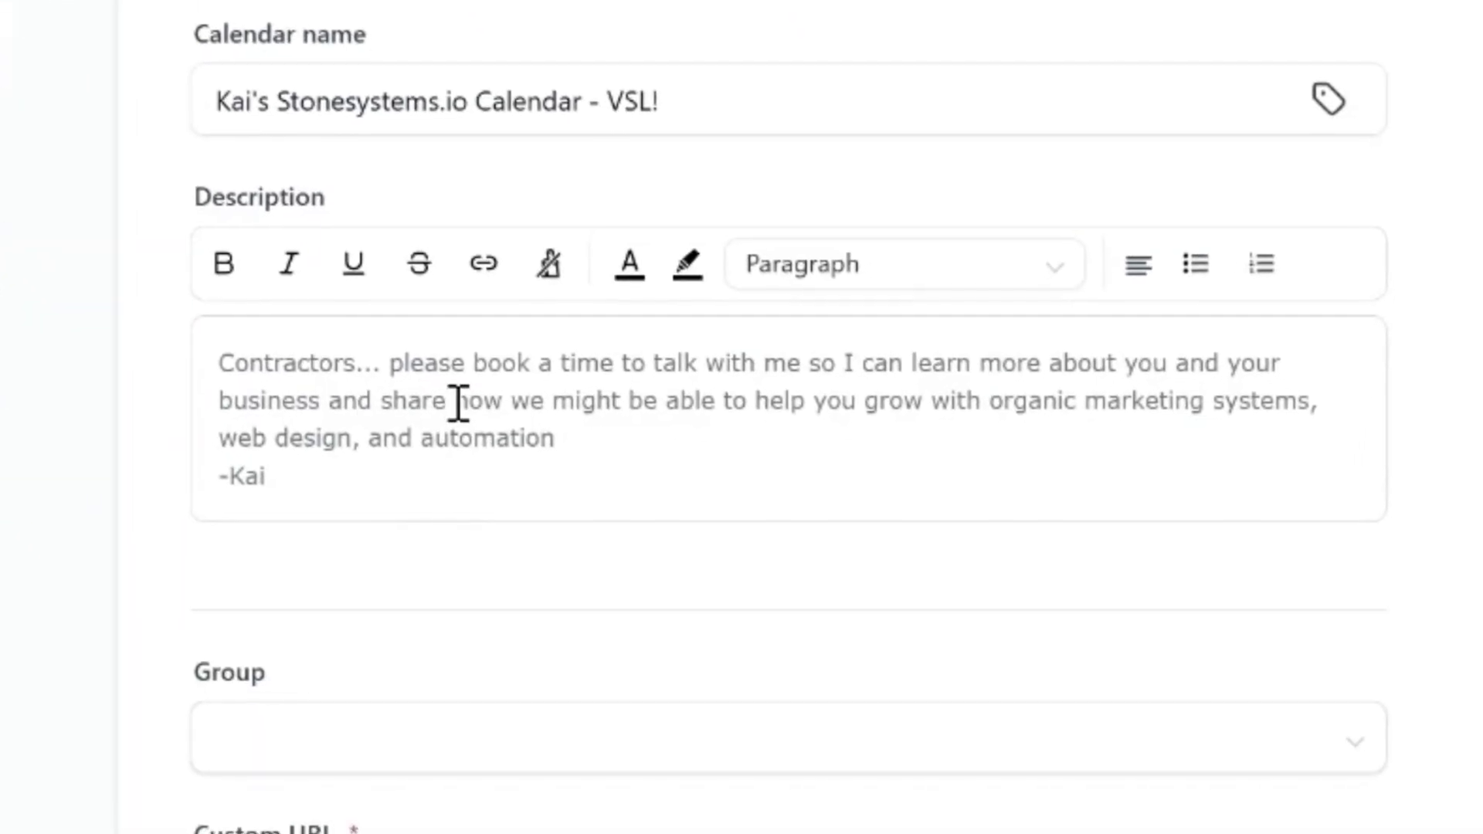
pyautogui.scroll(-3, 456, 407)
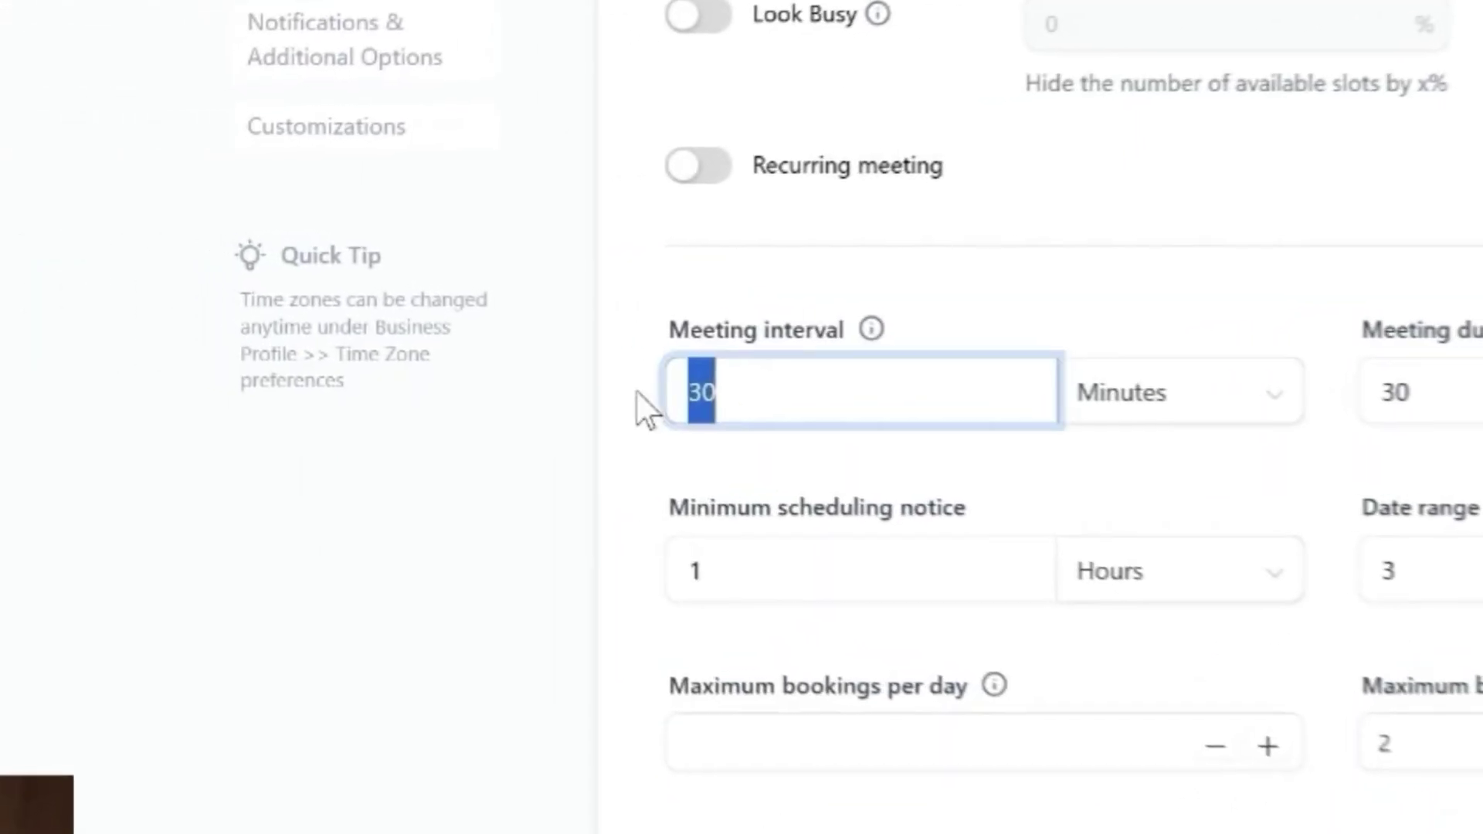
pyautogui.write('30')
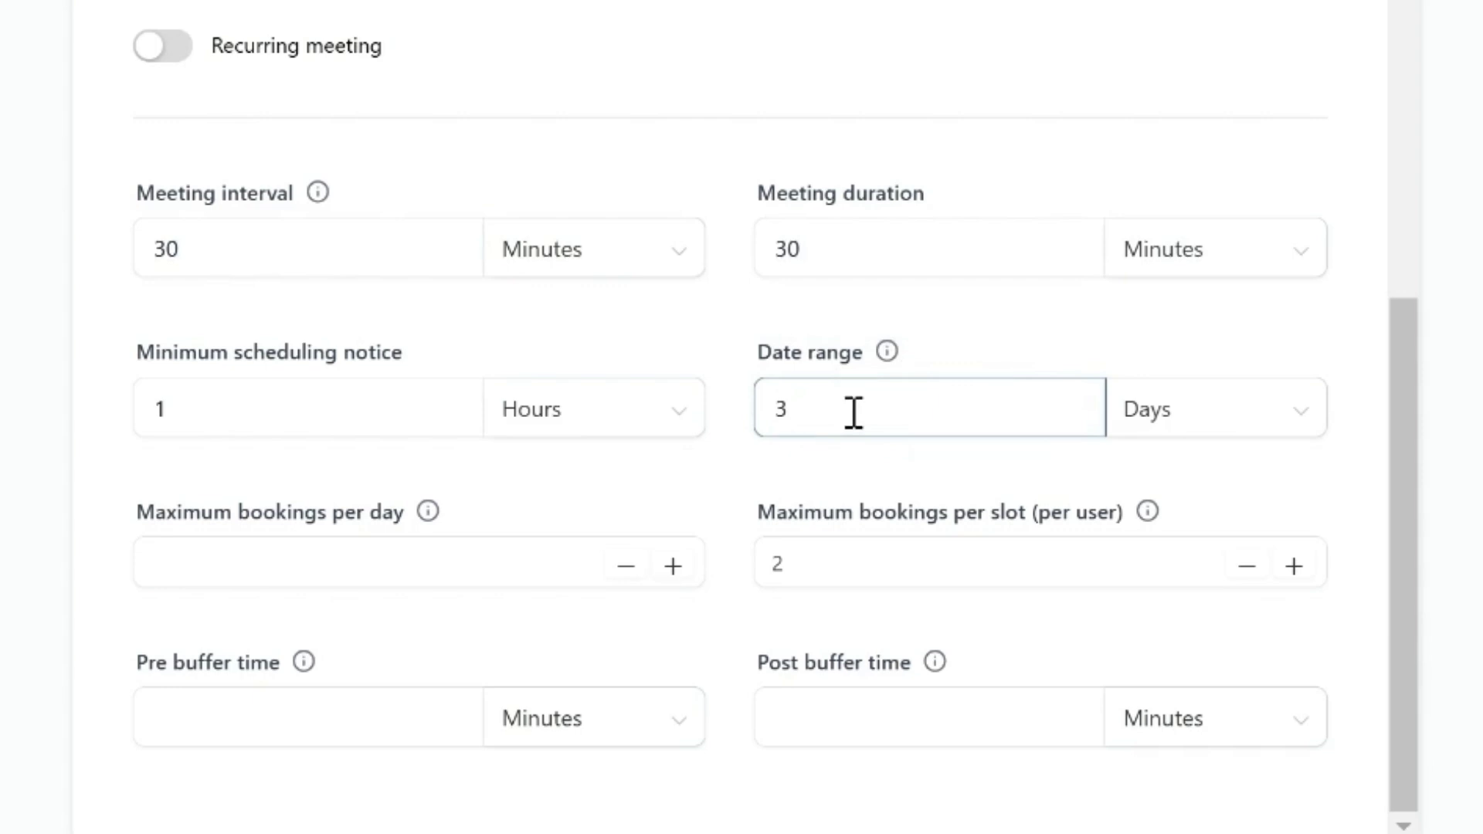
pyautogui.click(874, 563)
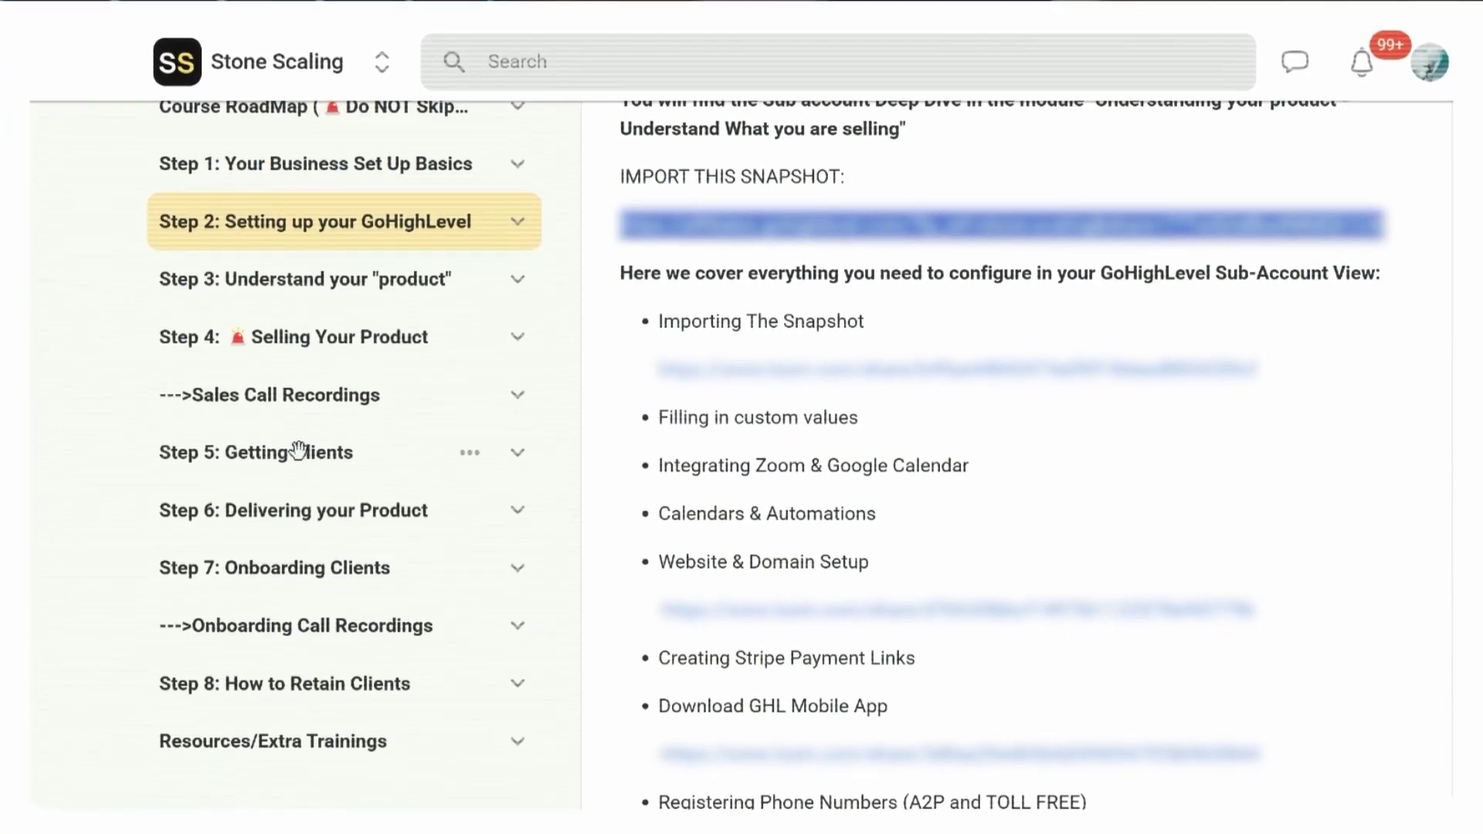
# Expand and collapse the course sections, including Sales Call Recordings and Steps 5–7, then open Onboarding Call Recordings
pyautogui.click(301, 395)
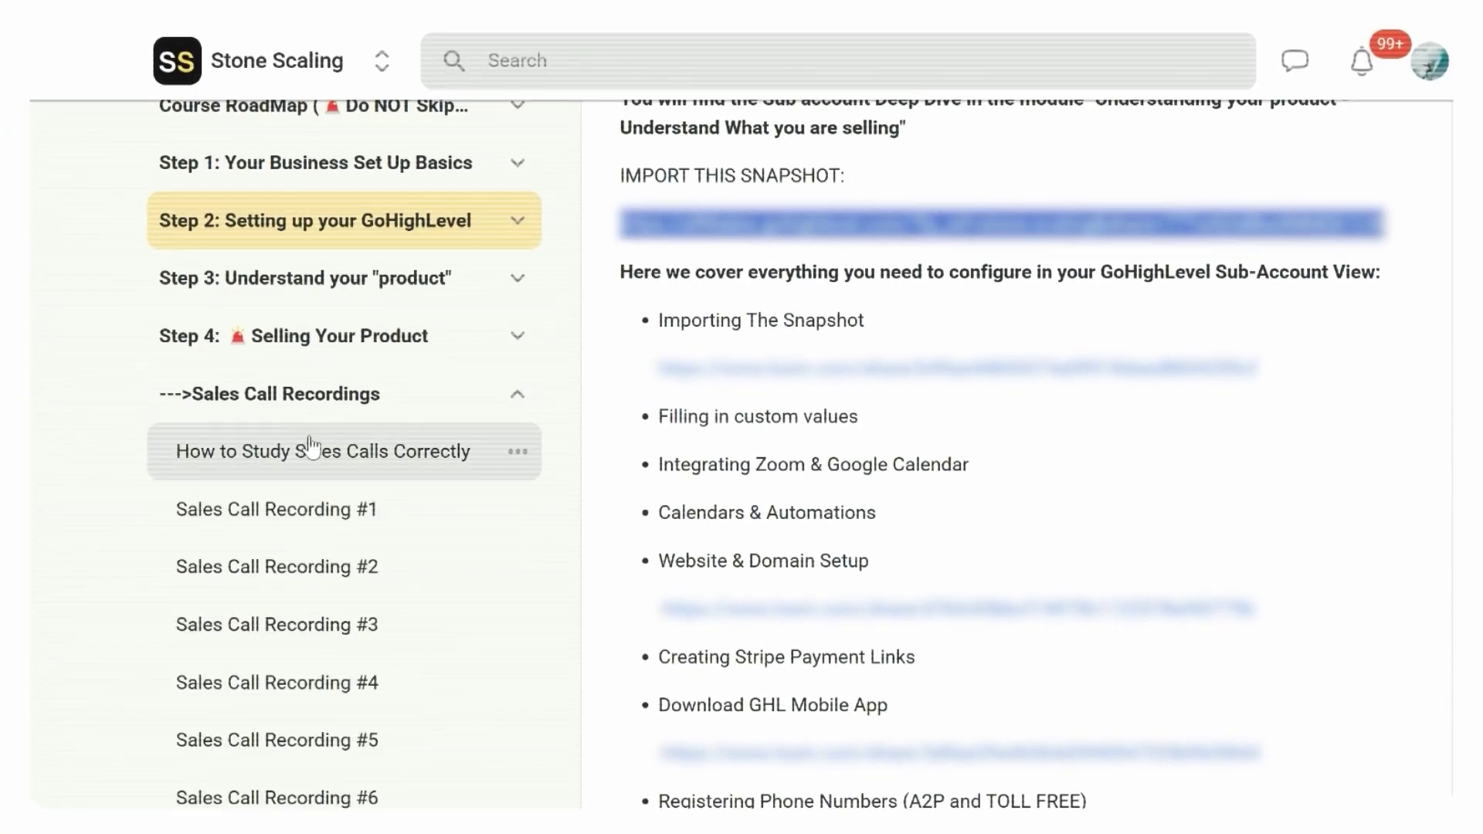
pyautogui.click(309, 395)
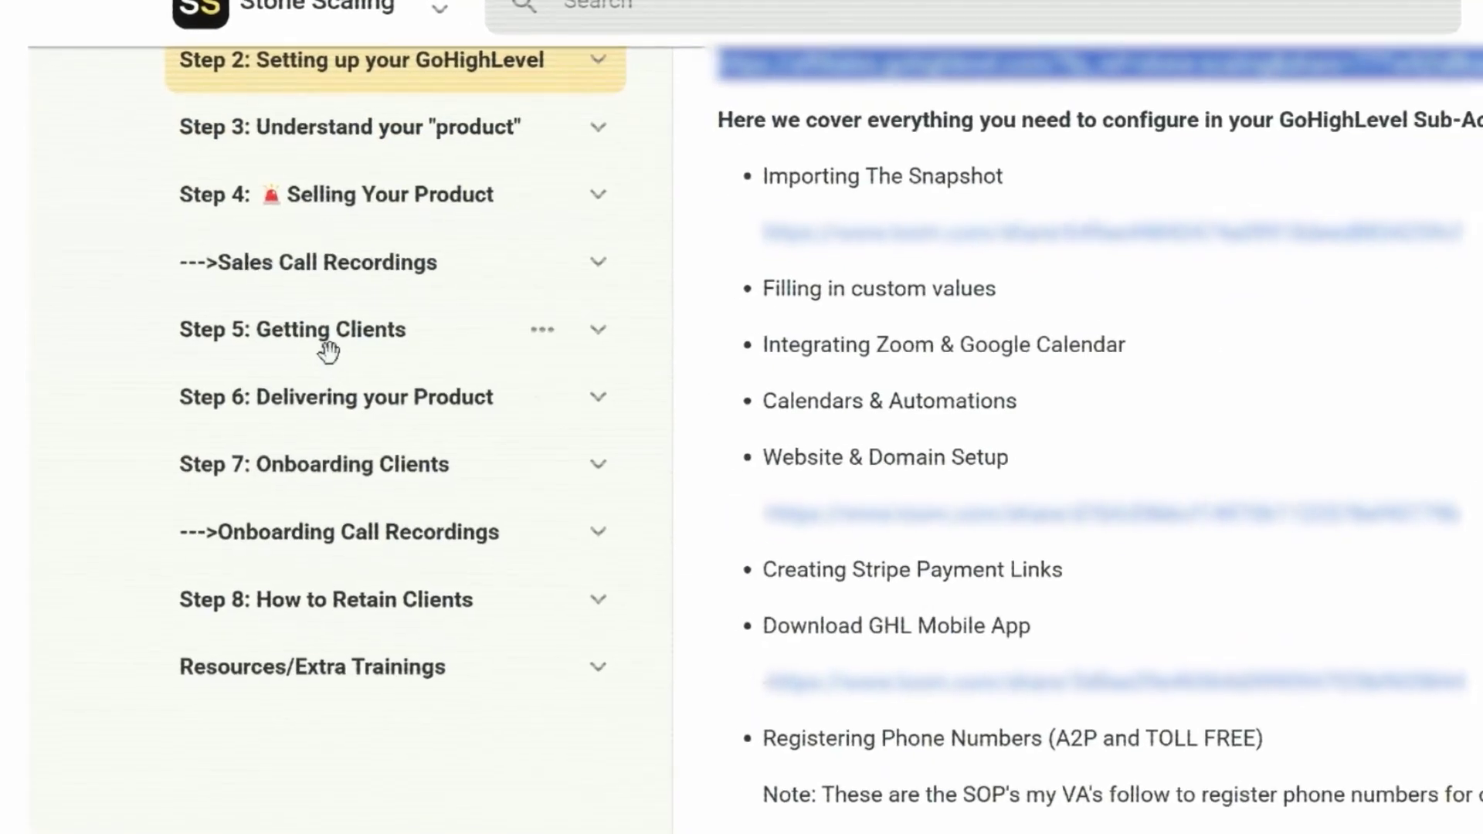
pyautogui.click(374, 344)
pyautogui.click(404, 321)
pyautogui.click(378, 266)
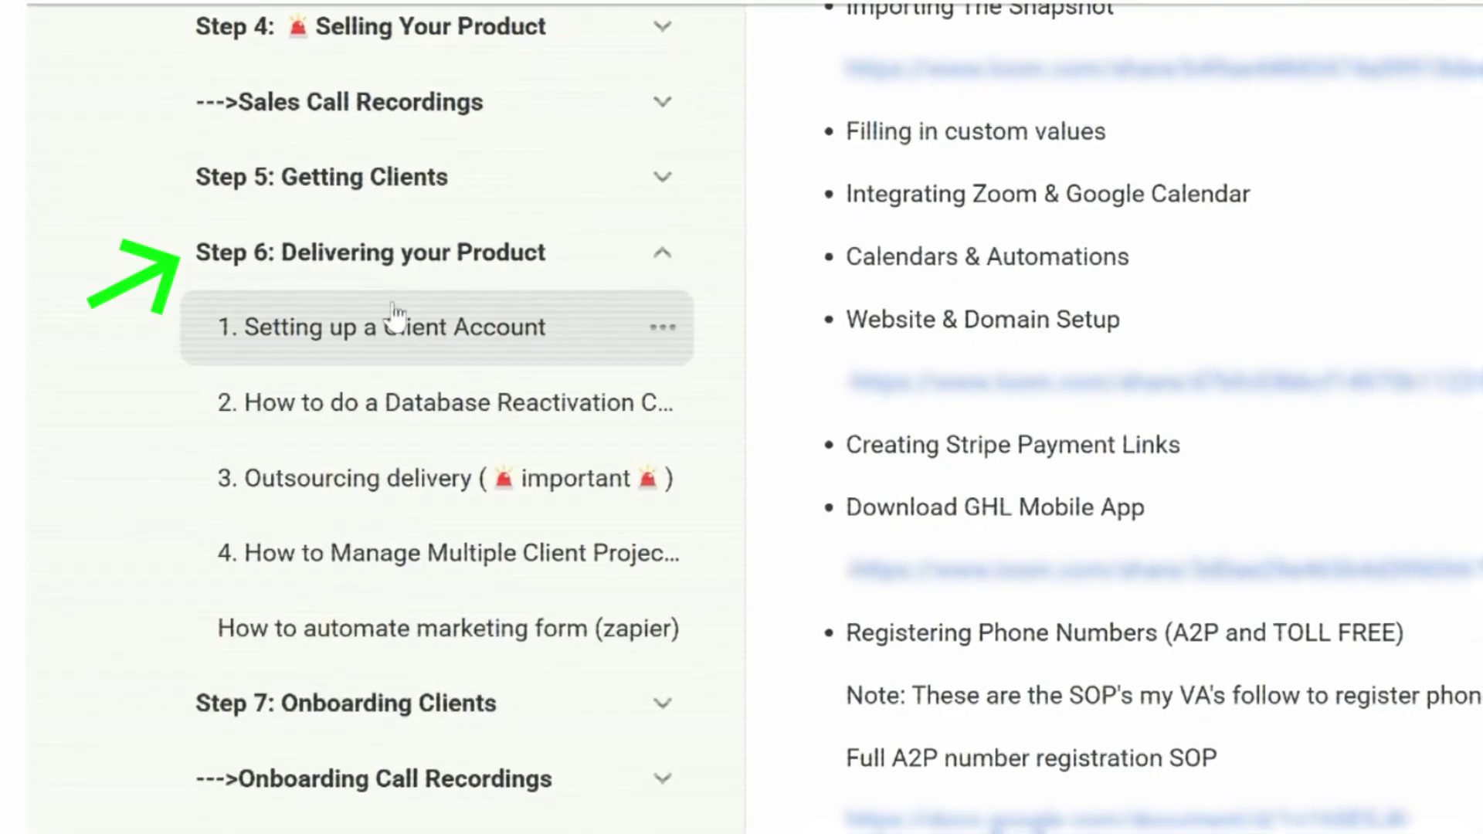
pyautogui.click(390, 258)
pyautogui.click(392, 336)
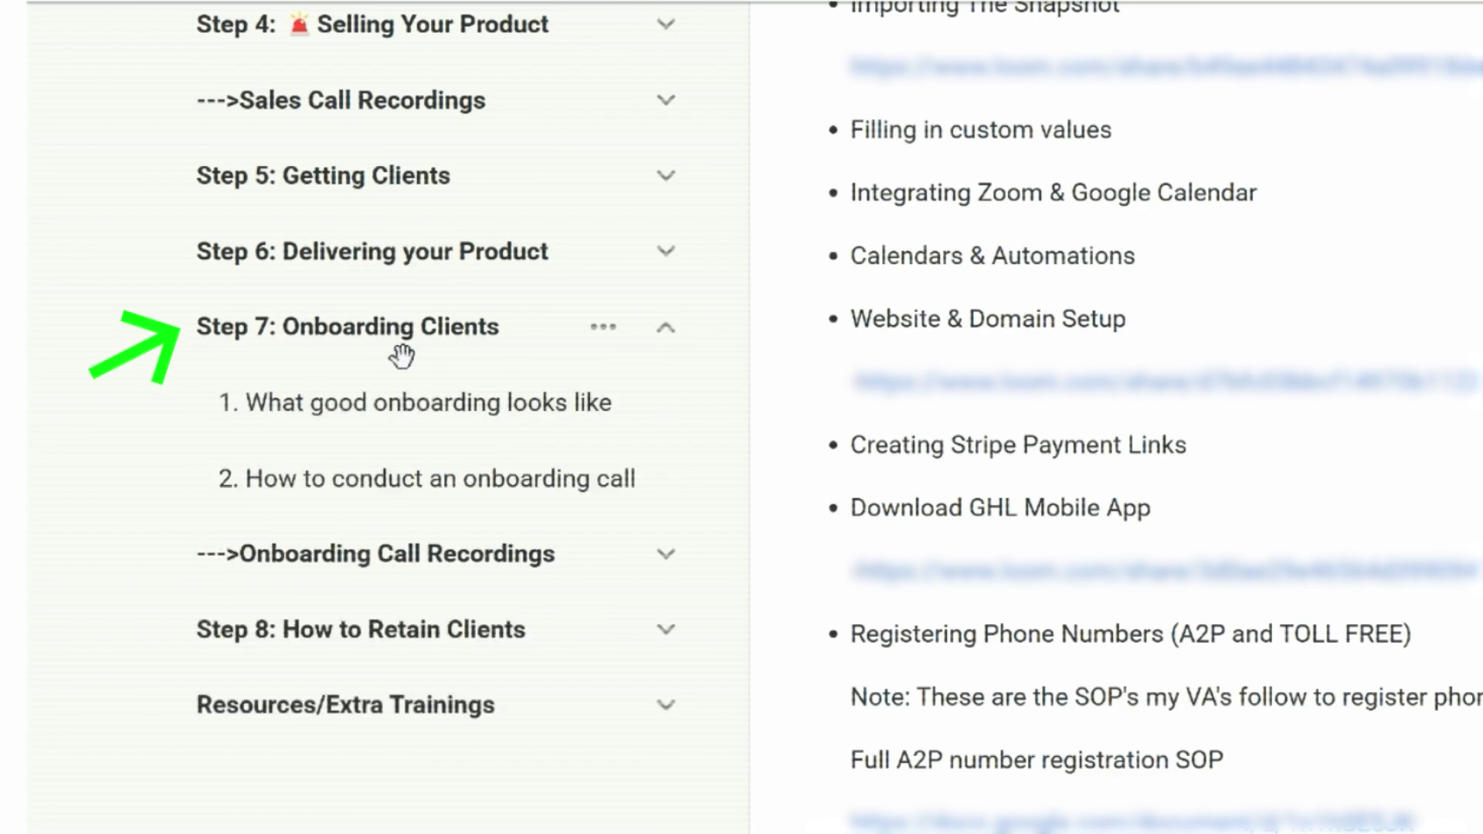
pyautogui.click(400, 340)
pyautogui.click(324, 417)
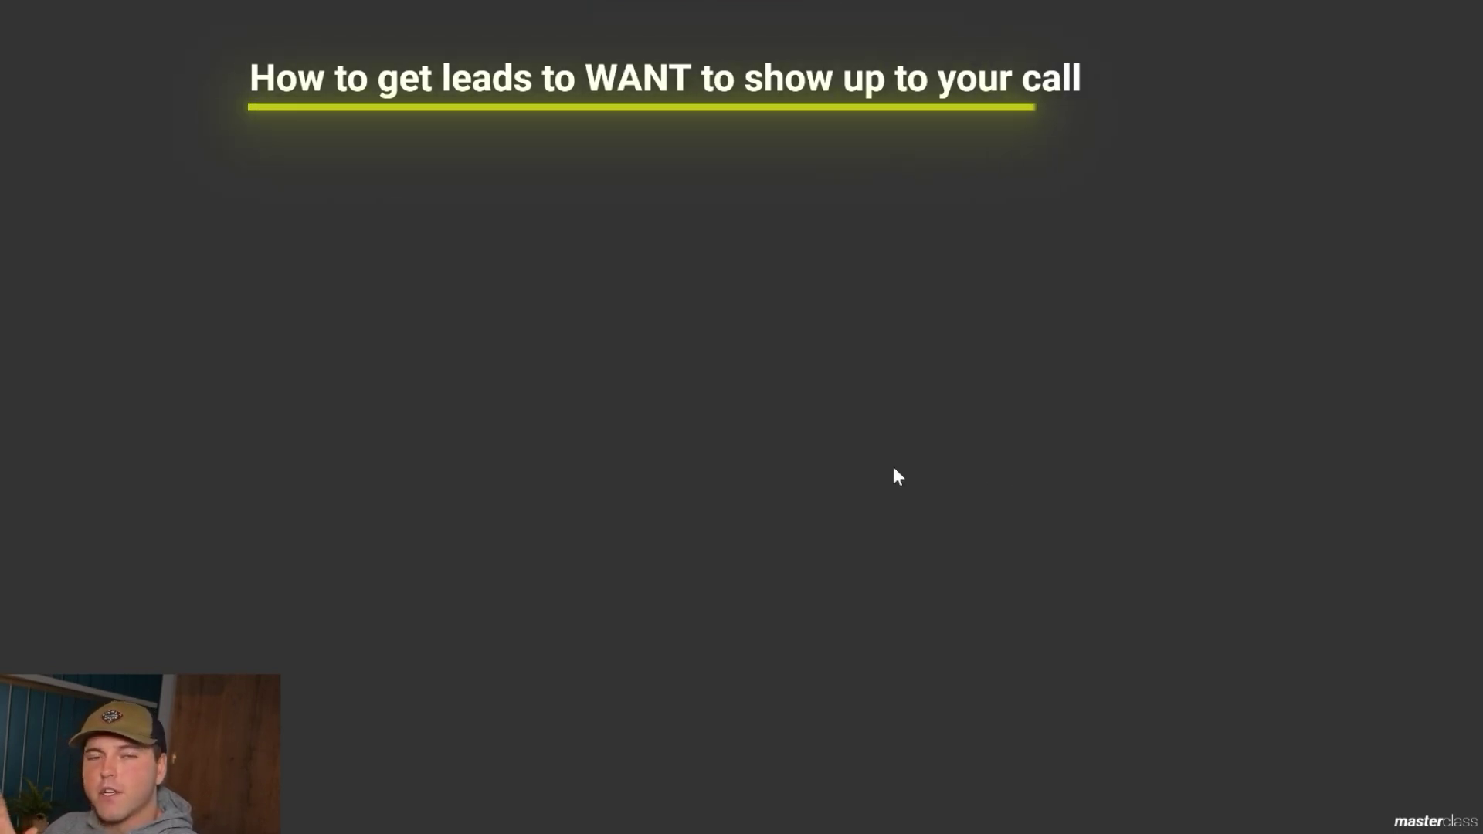
# Reveal the remaining points on getting leads to show up, ending with giving value
pyautogui.click(897, 477)
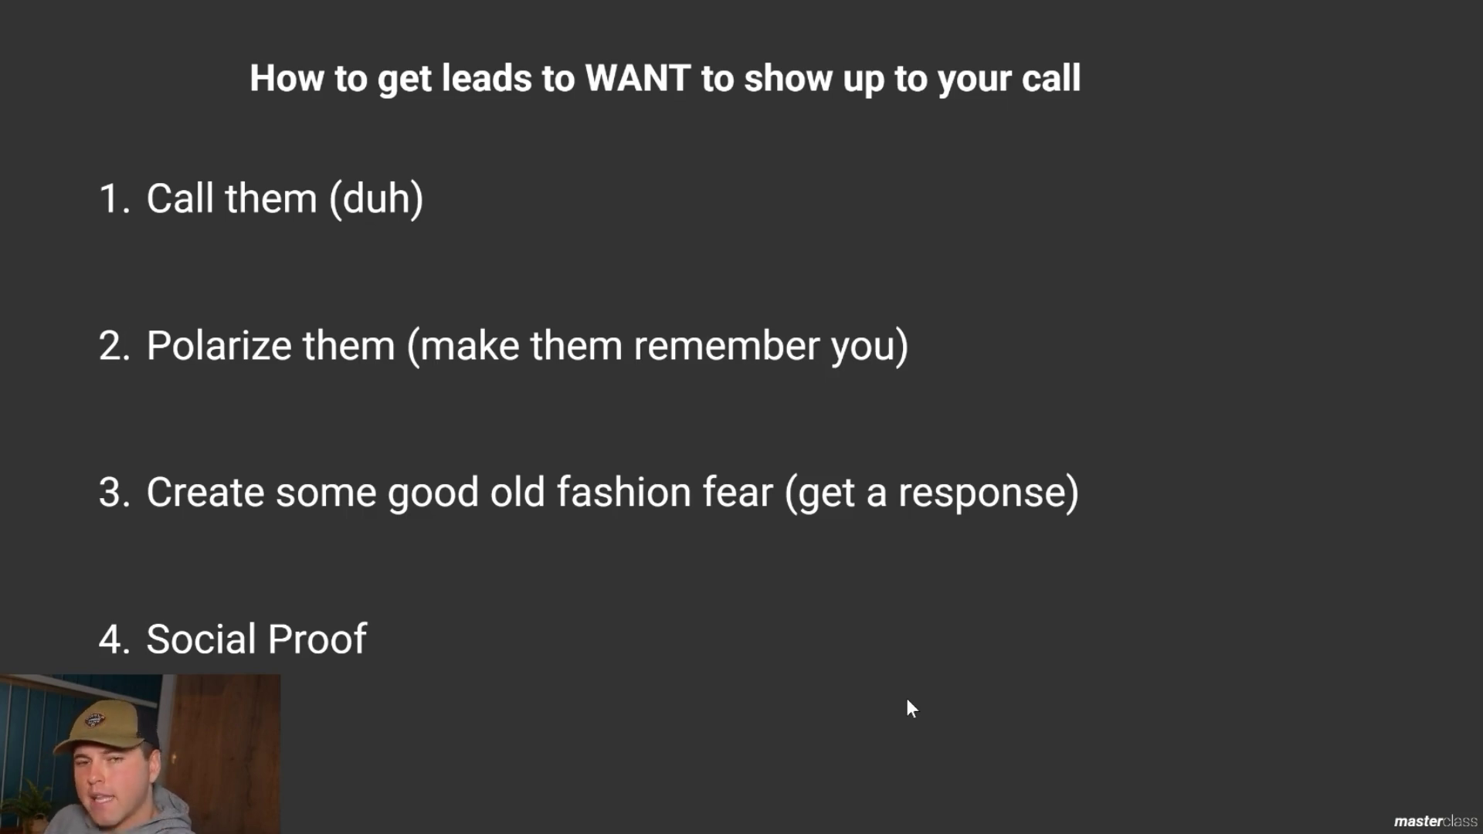
pyautogui.press('Right')
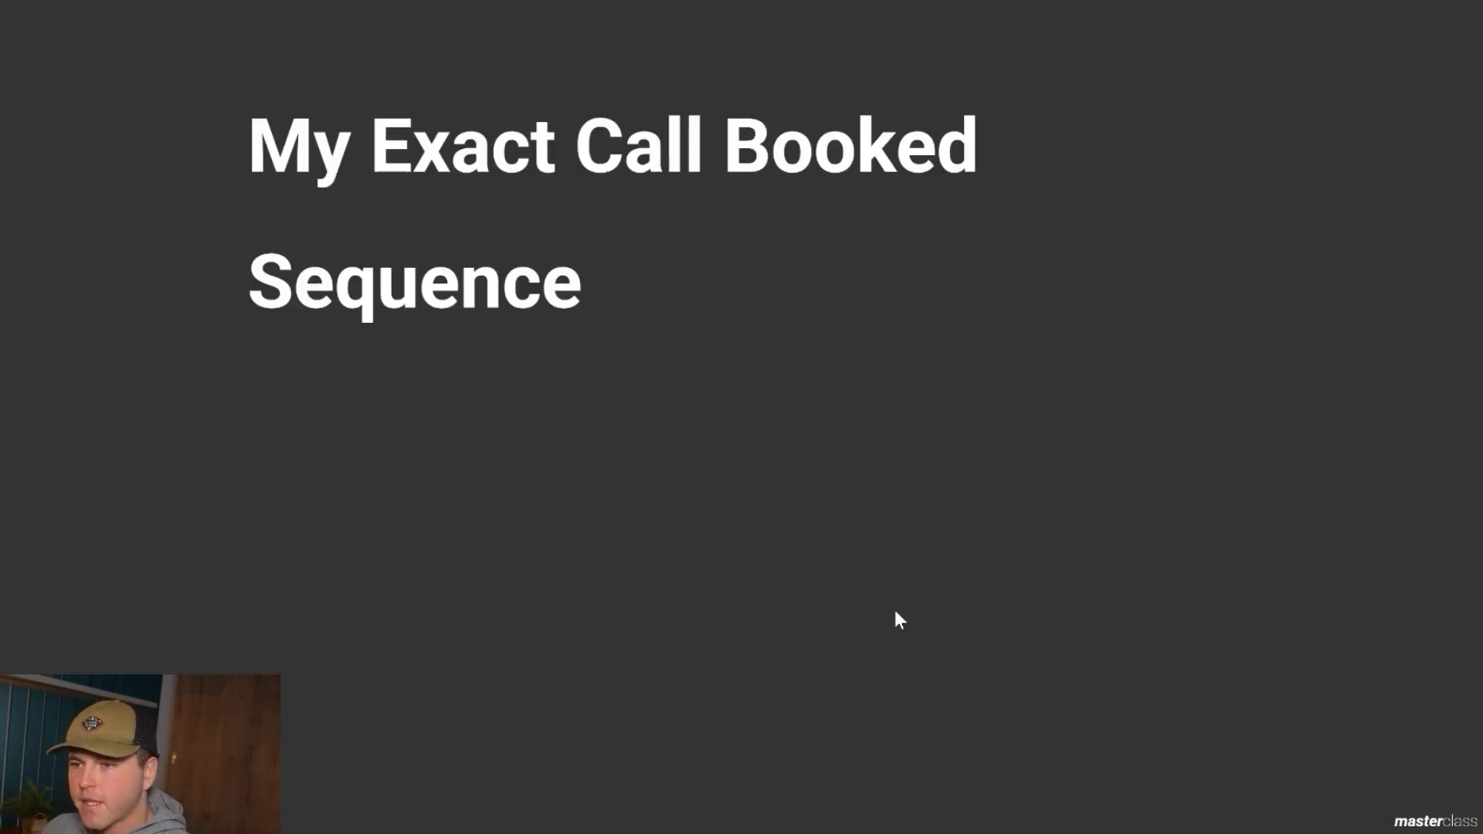
pyautogui.press('Right')
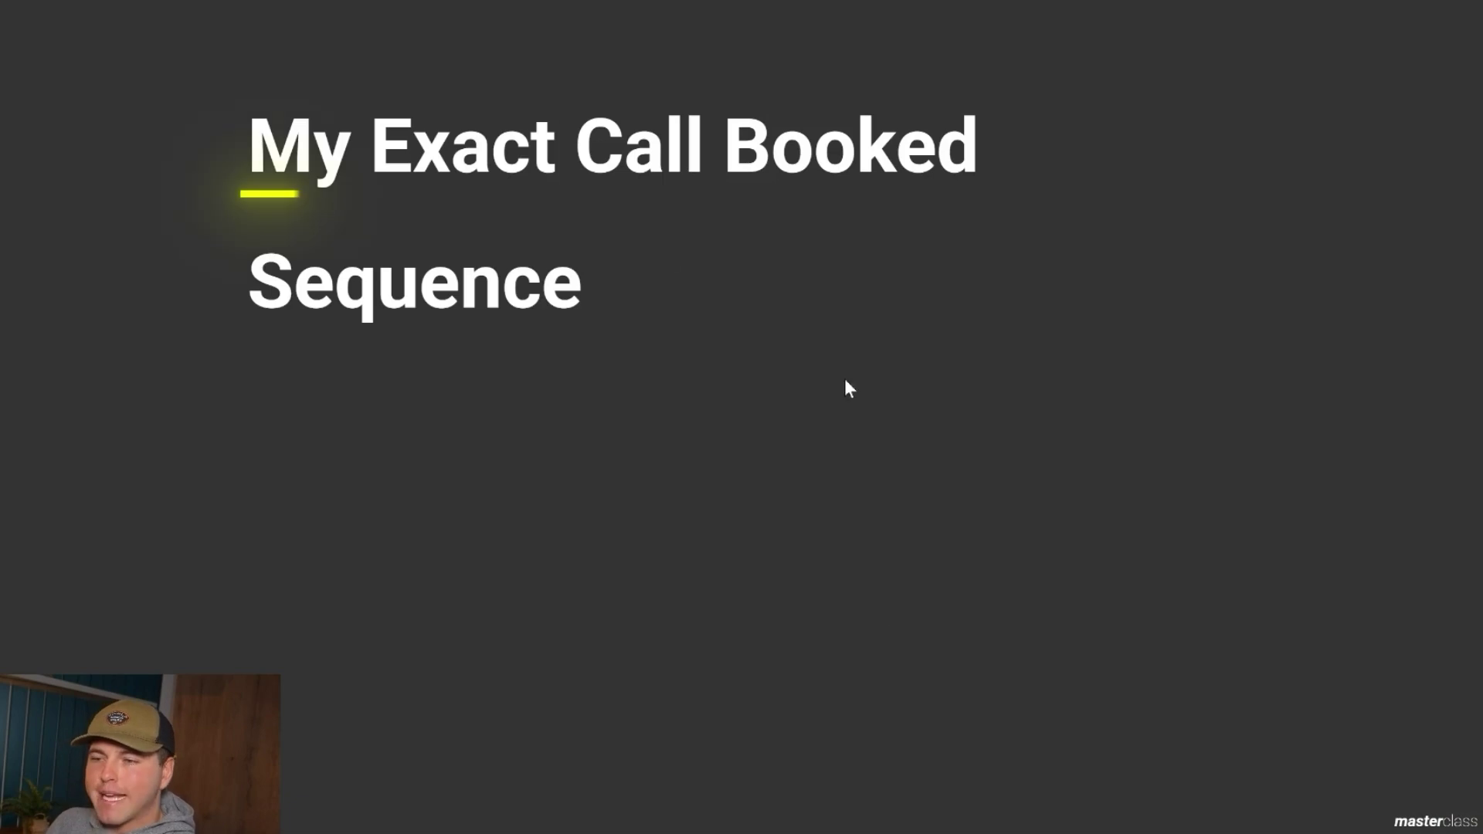
# Move to the Call Booked Sequence slide and review the SMS confirmed step's message and bot signature
pyautogui.press('Left')
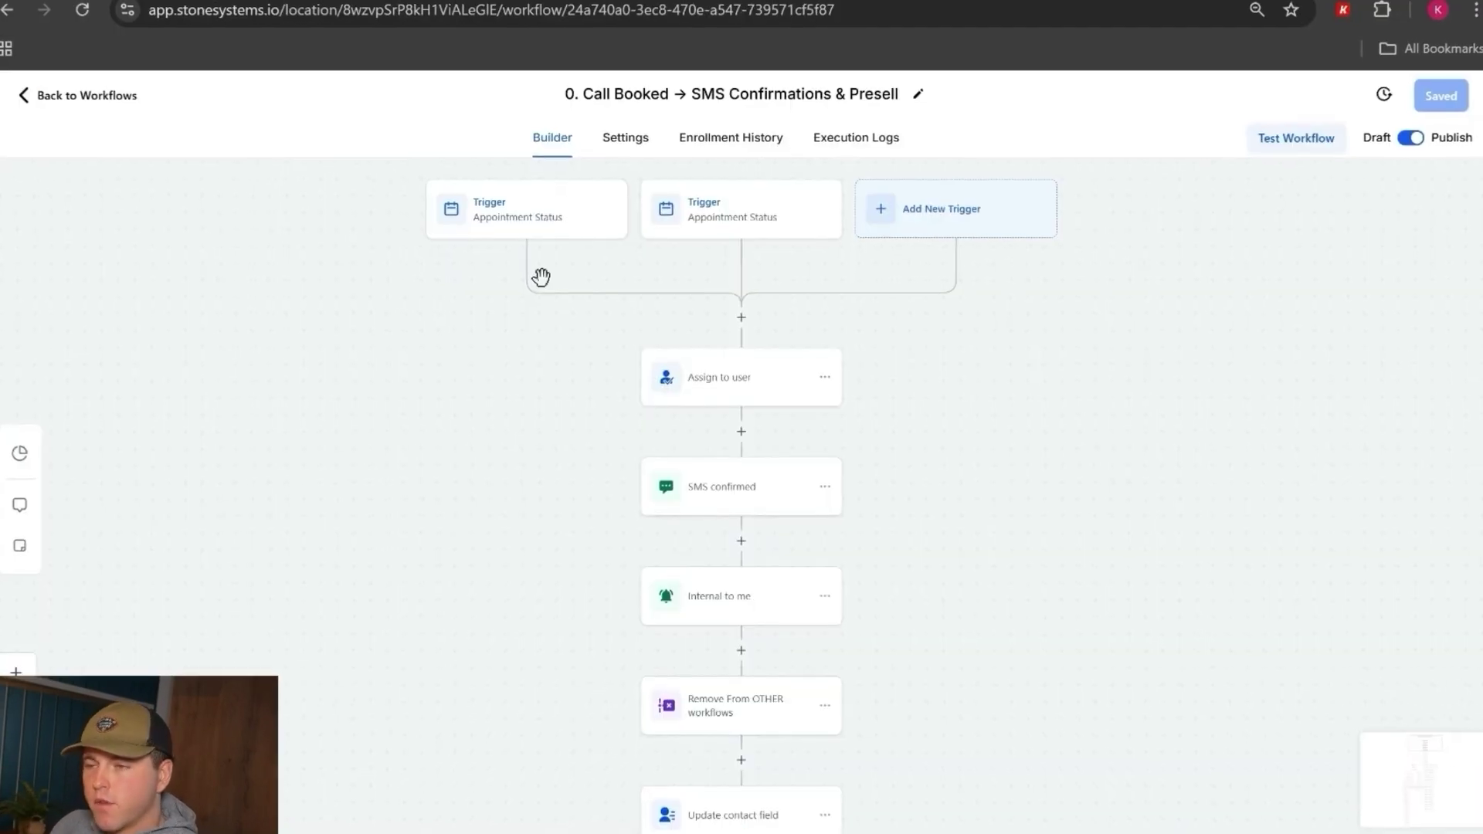
pyautogui.scroll(-5, 298, 109)
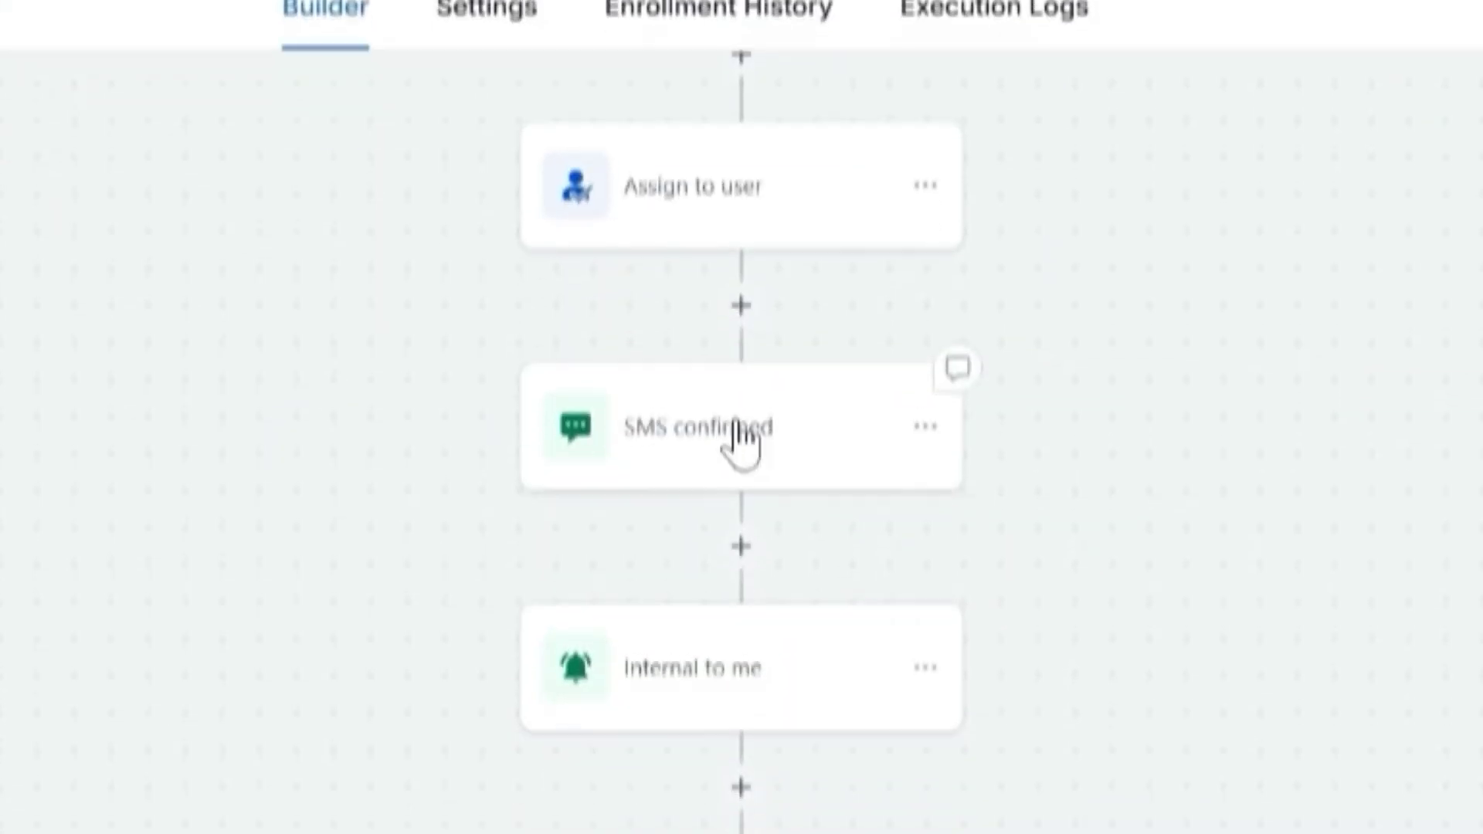
pyautogui.click(741, 444)
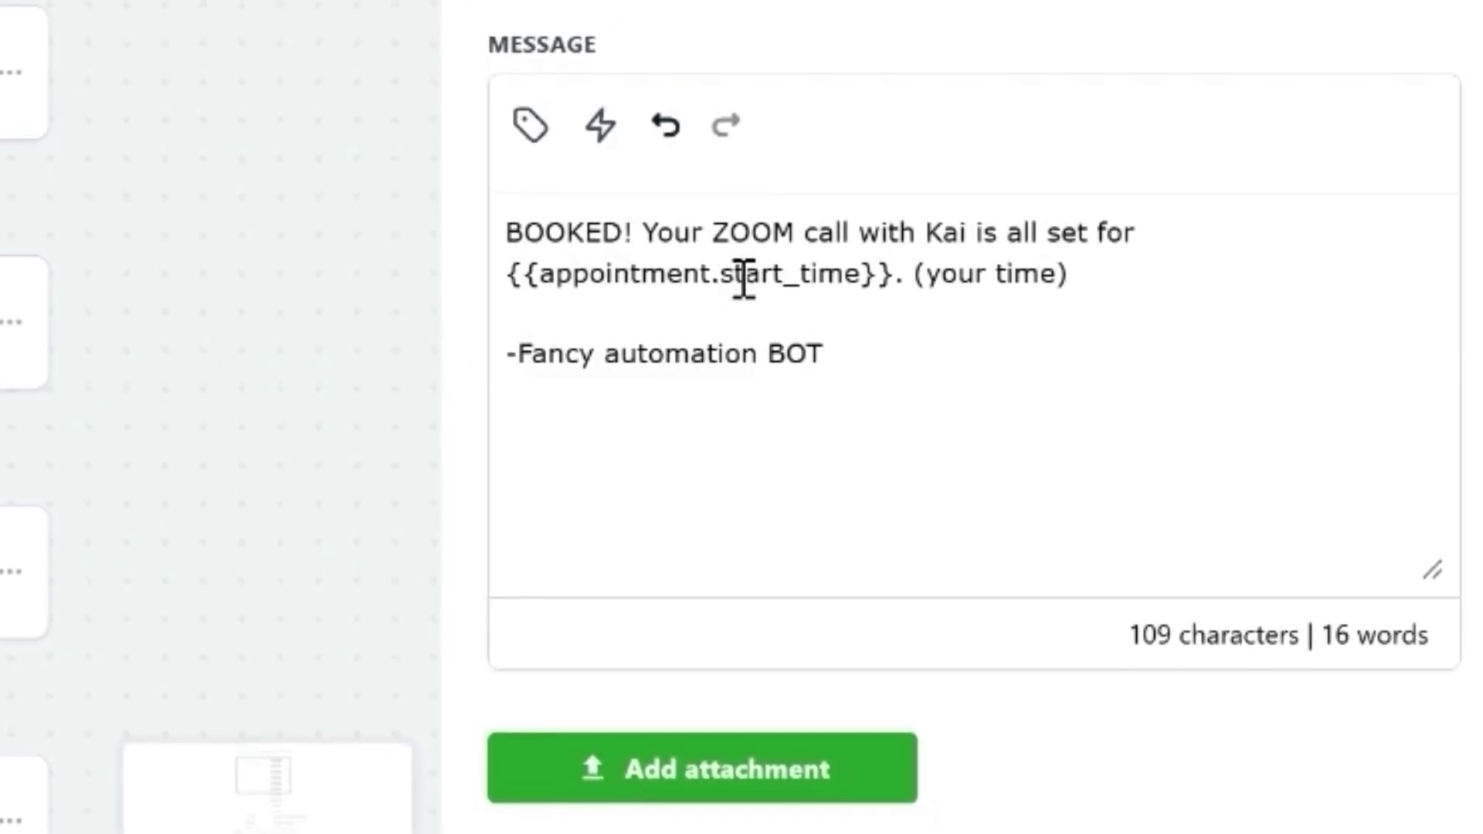
pyautogui.moveTo(805, 350); pyautogui.dragTo(593, 346)
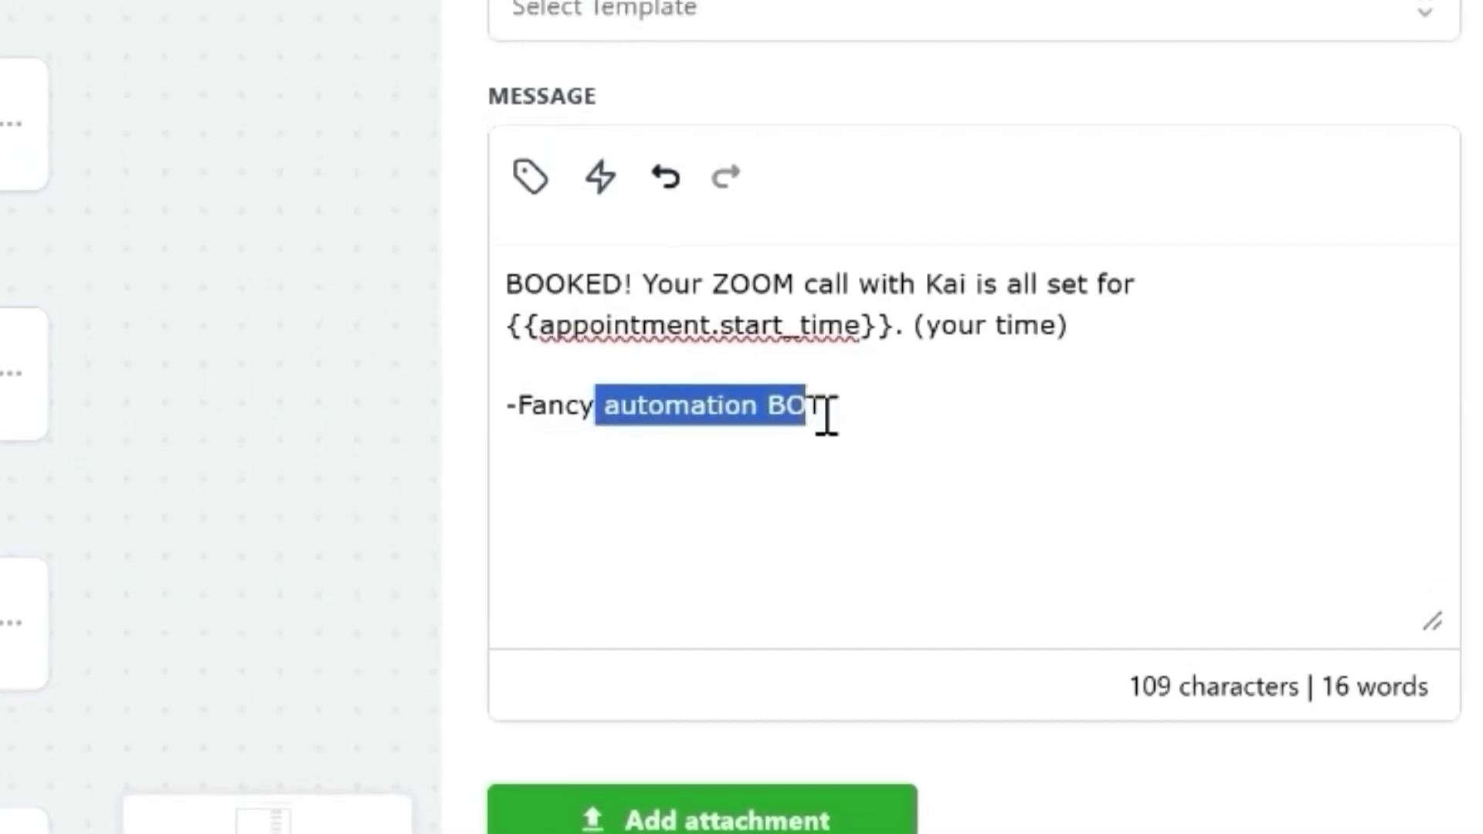
pyautogui.click(824, 431)
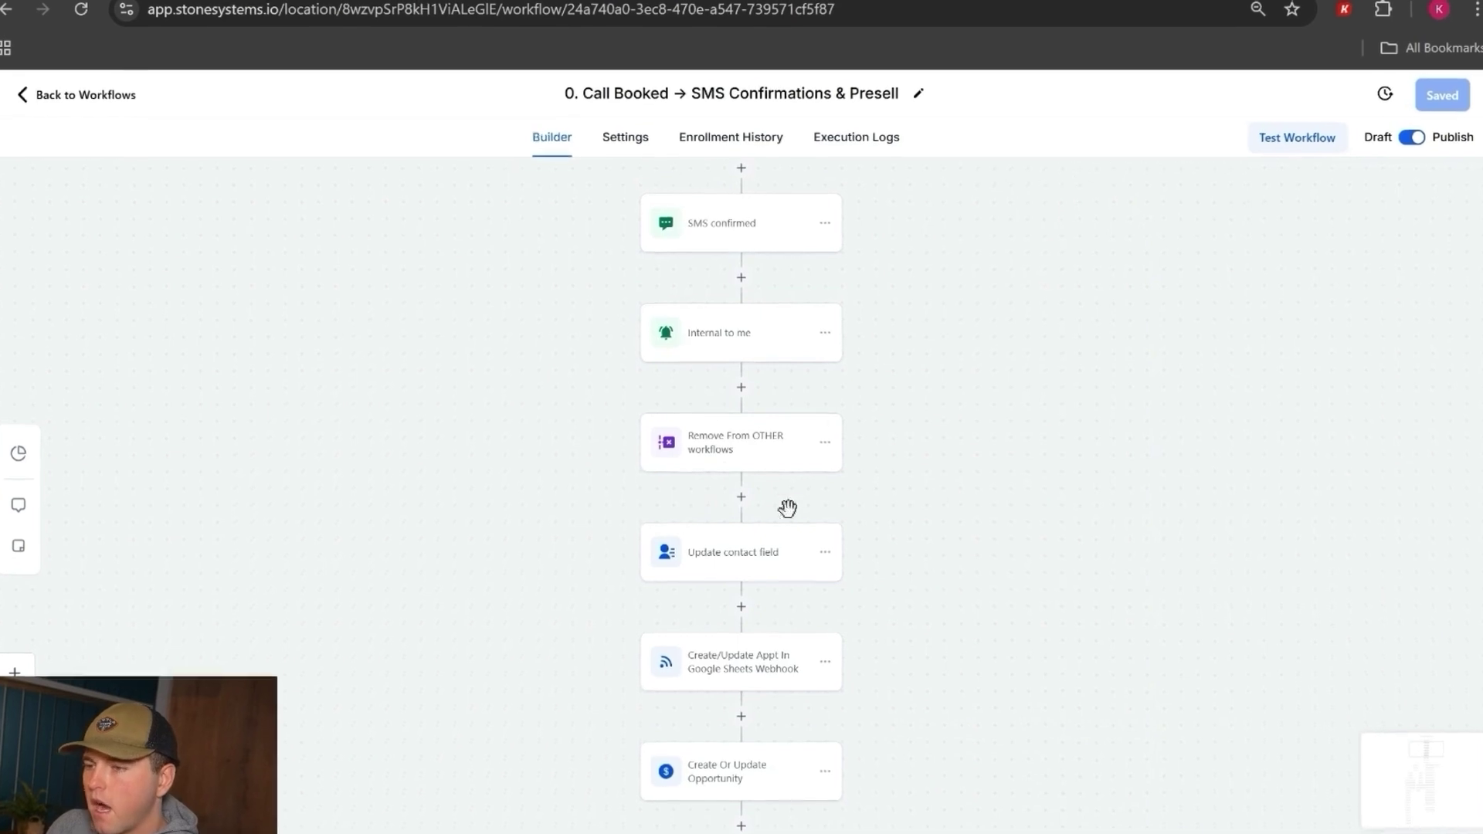
# Pan the workflow down to the Yes branch's Confirmation Email step and open it
pyautogui.scroll(-5, 797, 397)
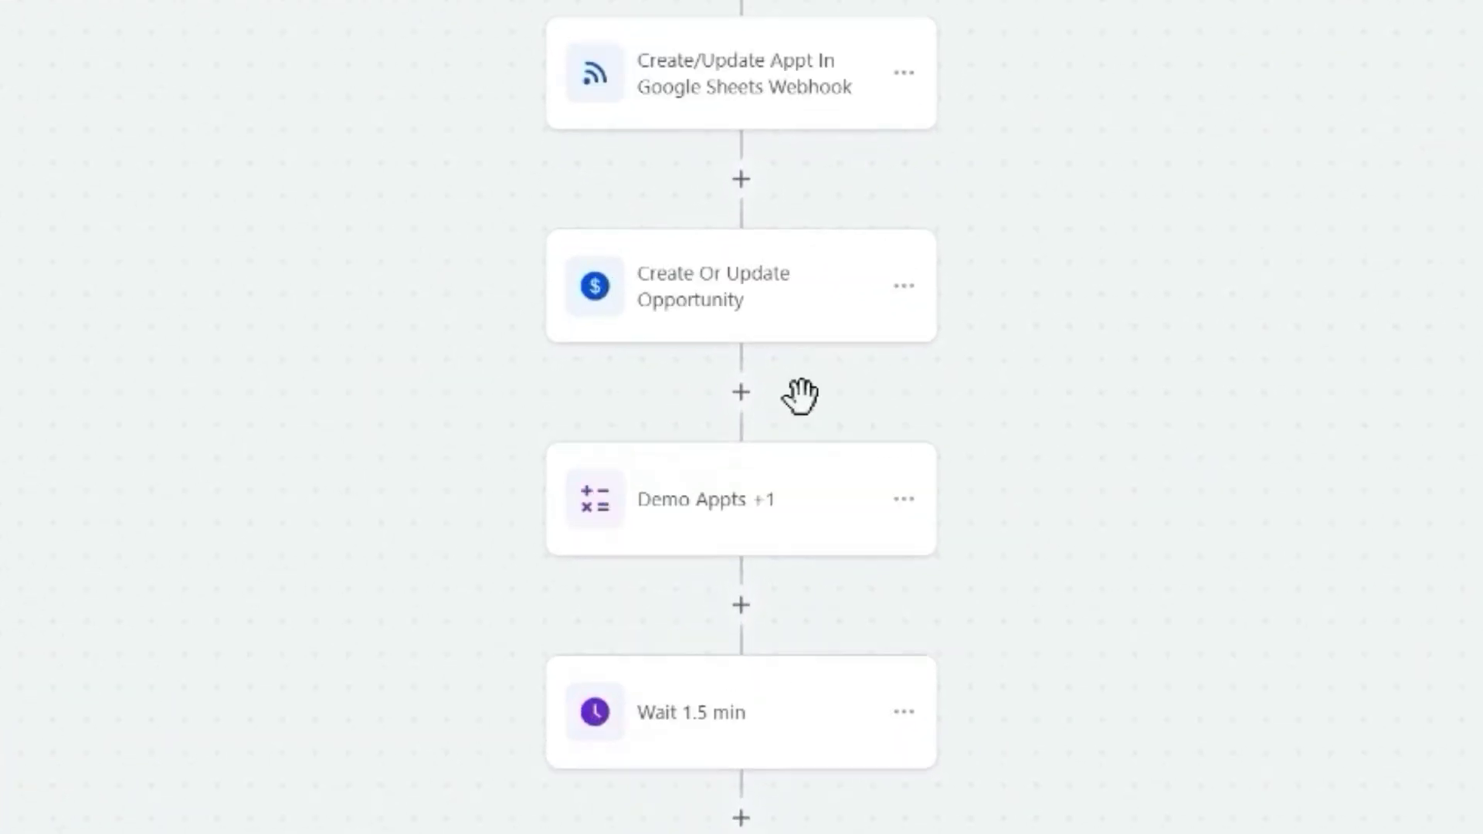
pyautogui.scroll(-5, 798, 407)
pyautogui.scroll(-5, 798, 407)
pyautogui.moveTo(394, 410); pyautogui.dragTo(1093, 271)
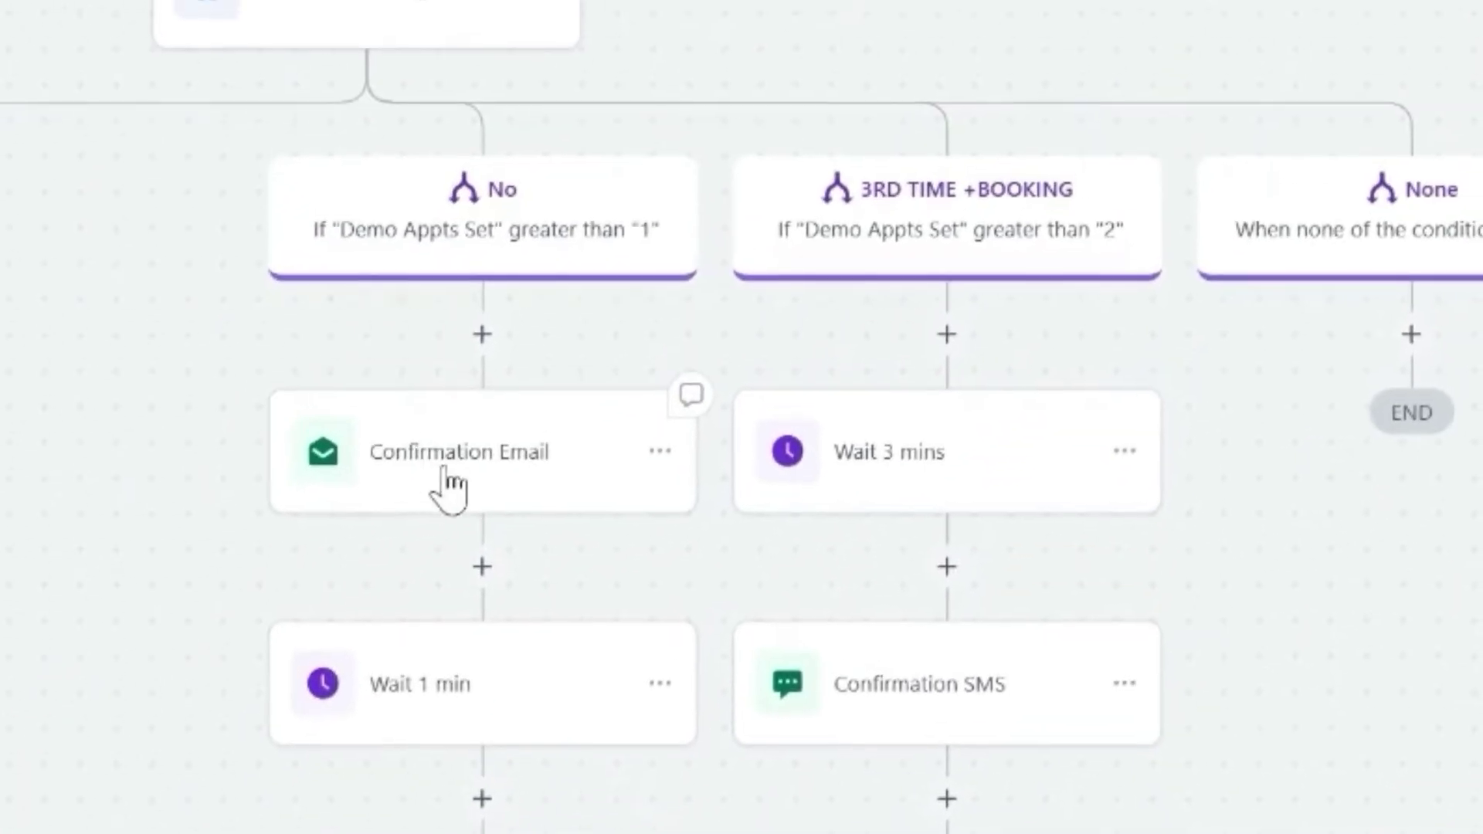
pyautogui.moveTo(66, 420); pyautogui.dragTo(497, 146)
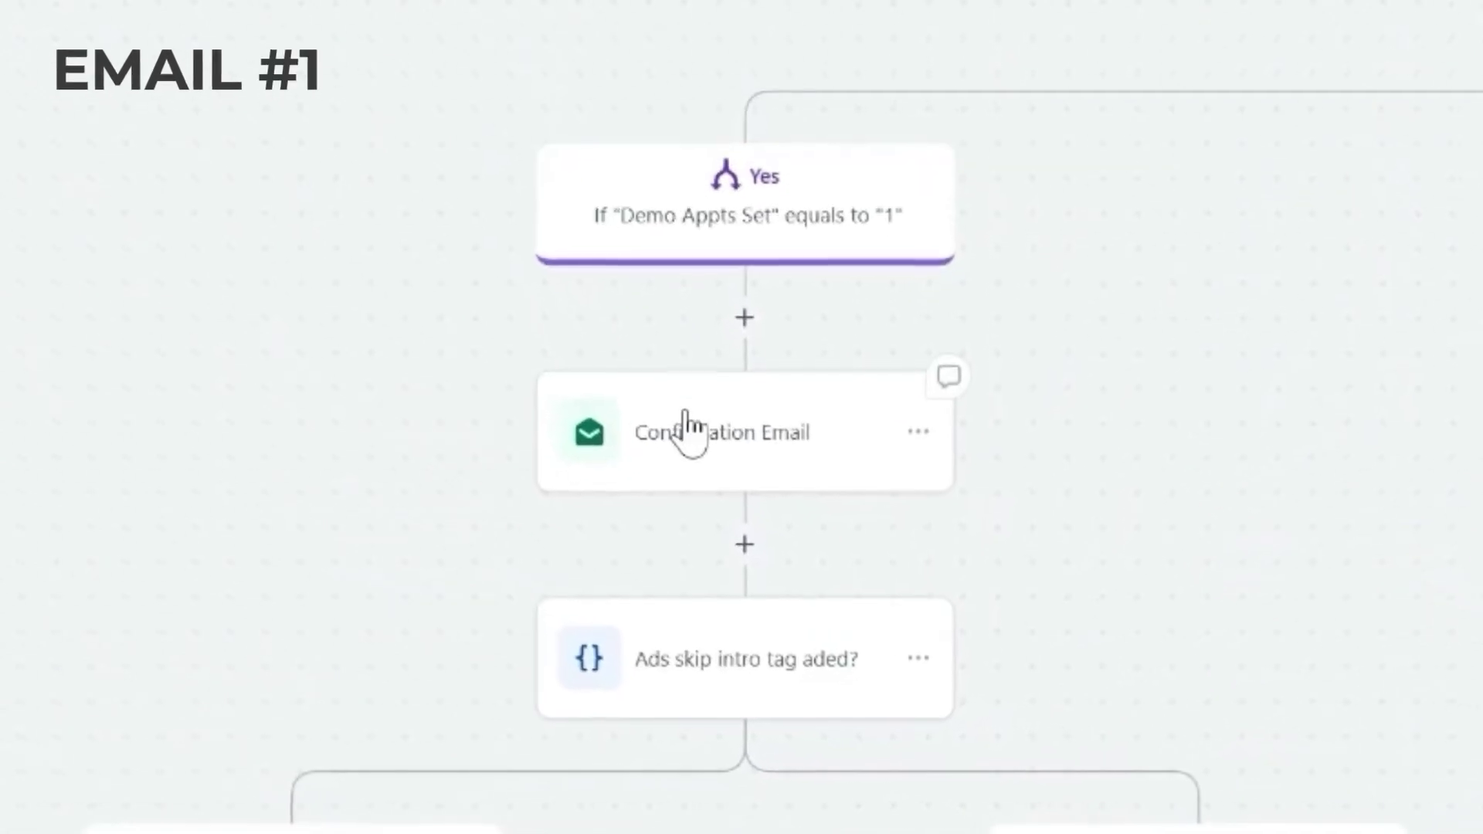
pyautogui.click(803, 594)
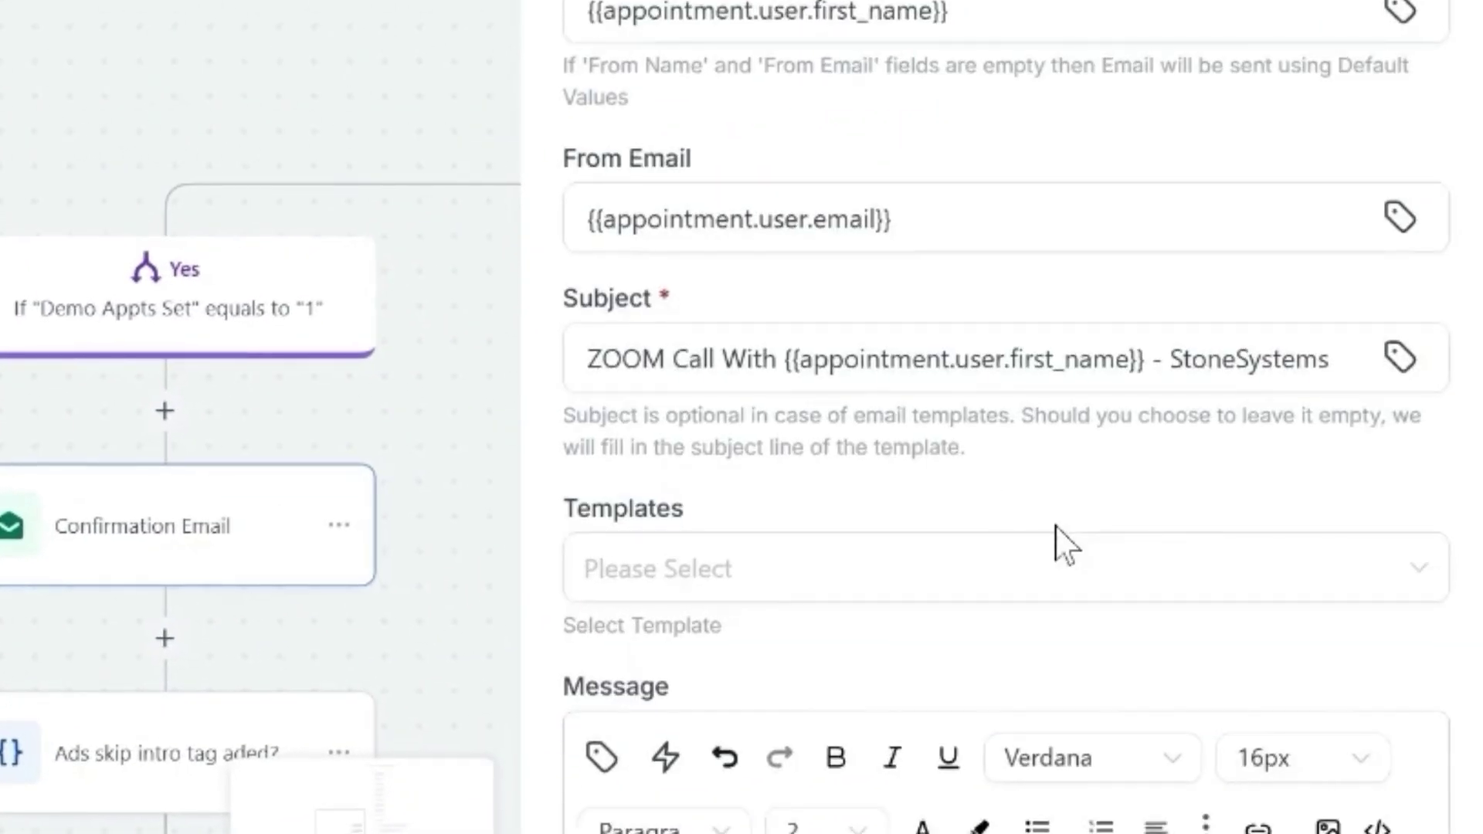
# Read through the Confirmation Email's Zoom confirmation body down to the 'Sent from my iPhone' line
pyautogui.scroll(-8, 1059, 540)
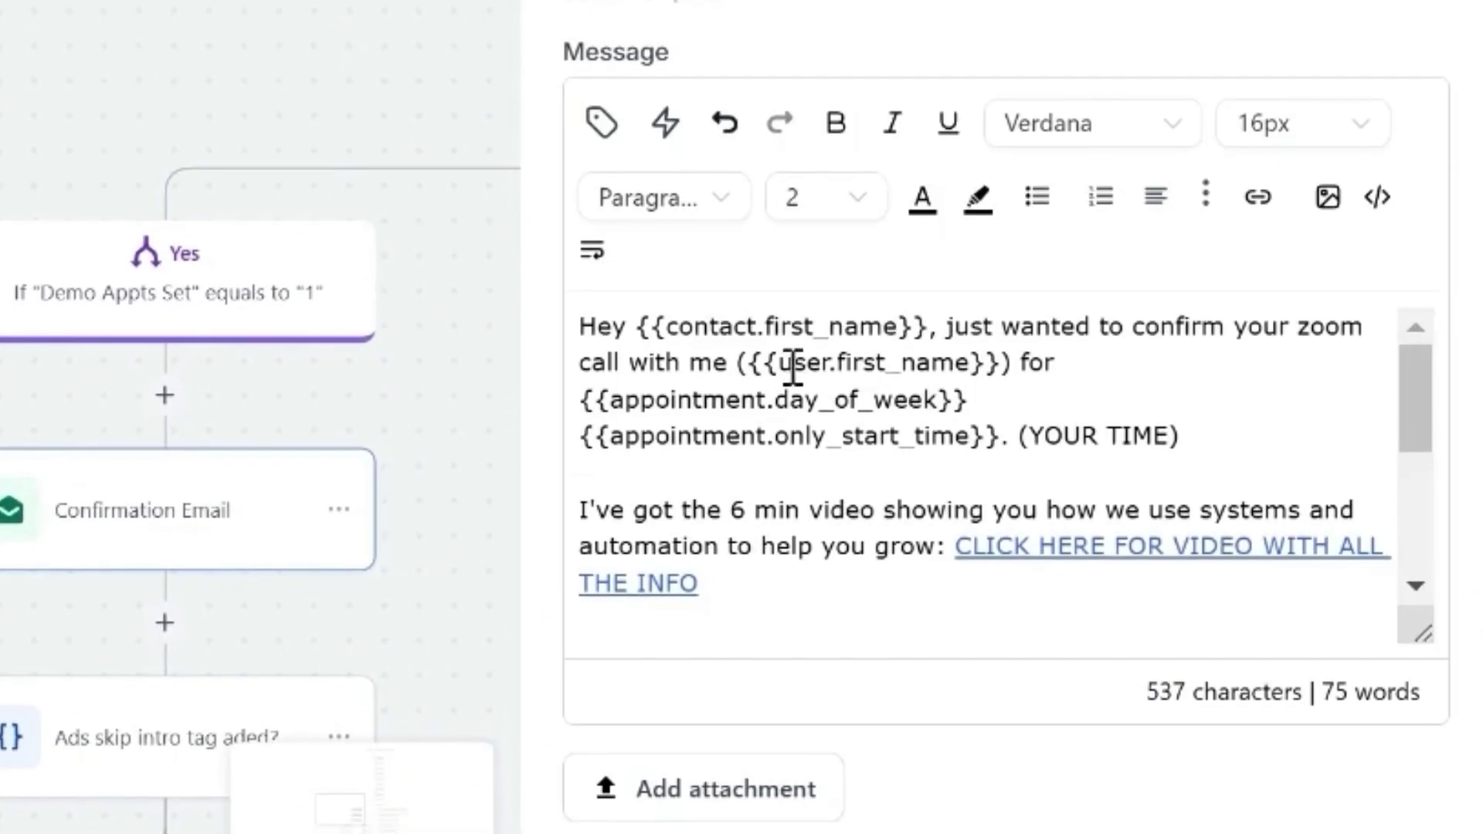
pyautogui.scroll(-2, 1079, 390)
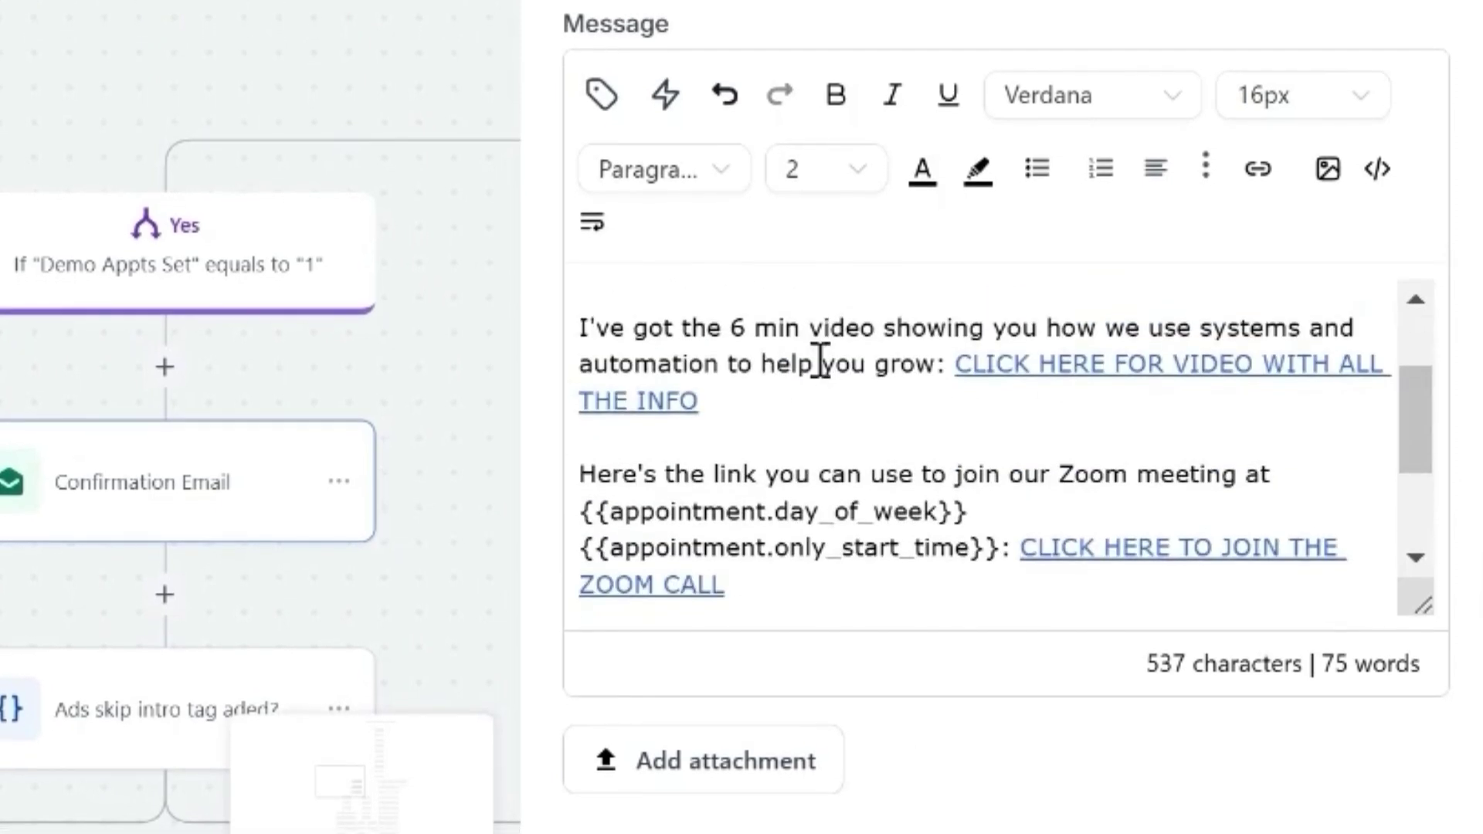
pyautogui.click(1012, 332)
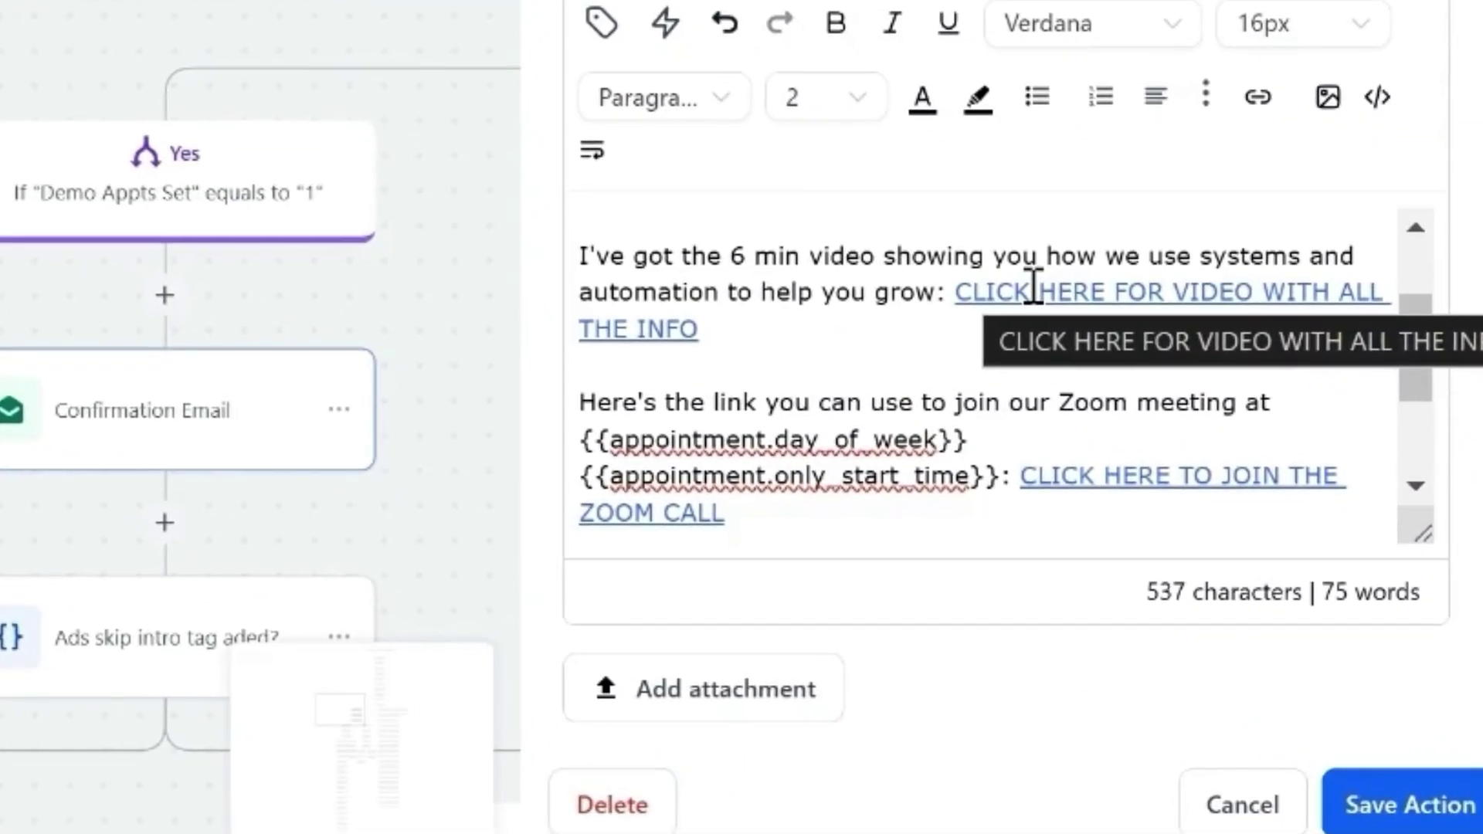
pyautogui.scroll(-2, 963, 378)
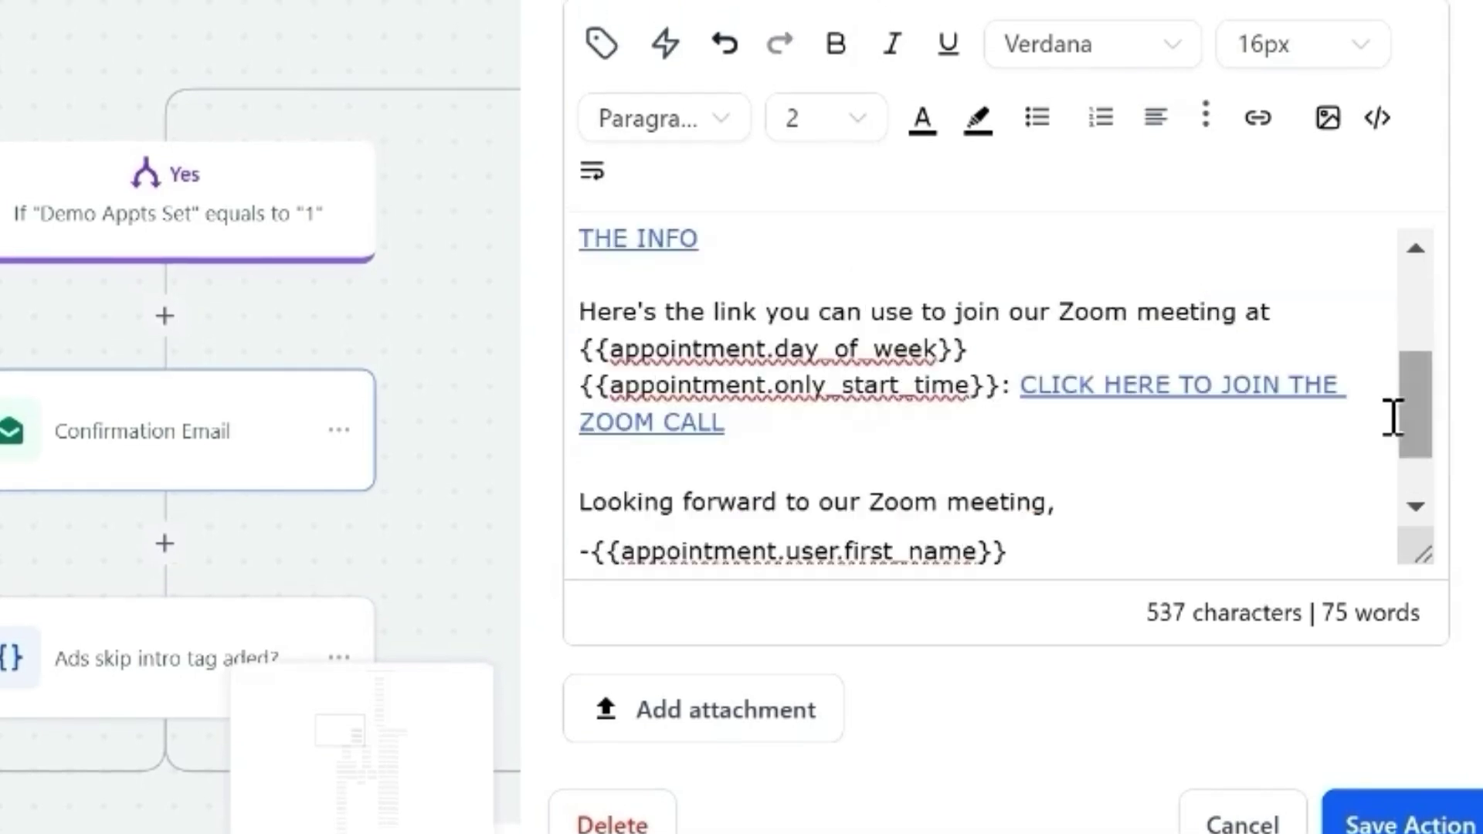
pyautogui.scroll(-2, 960, 530)
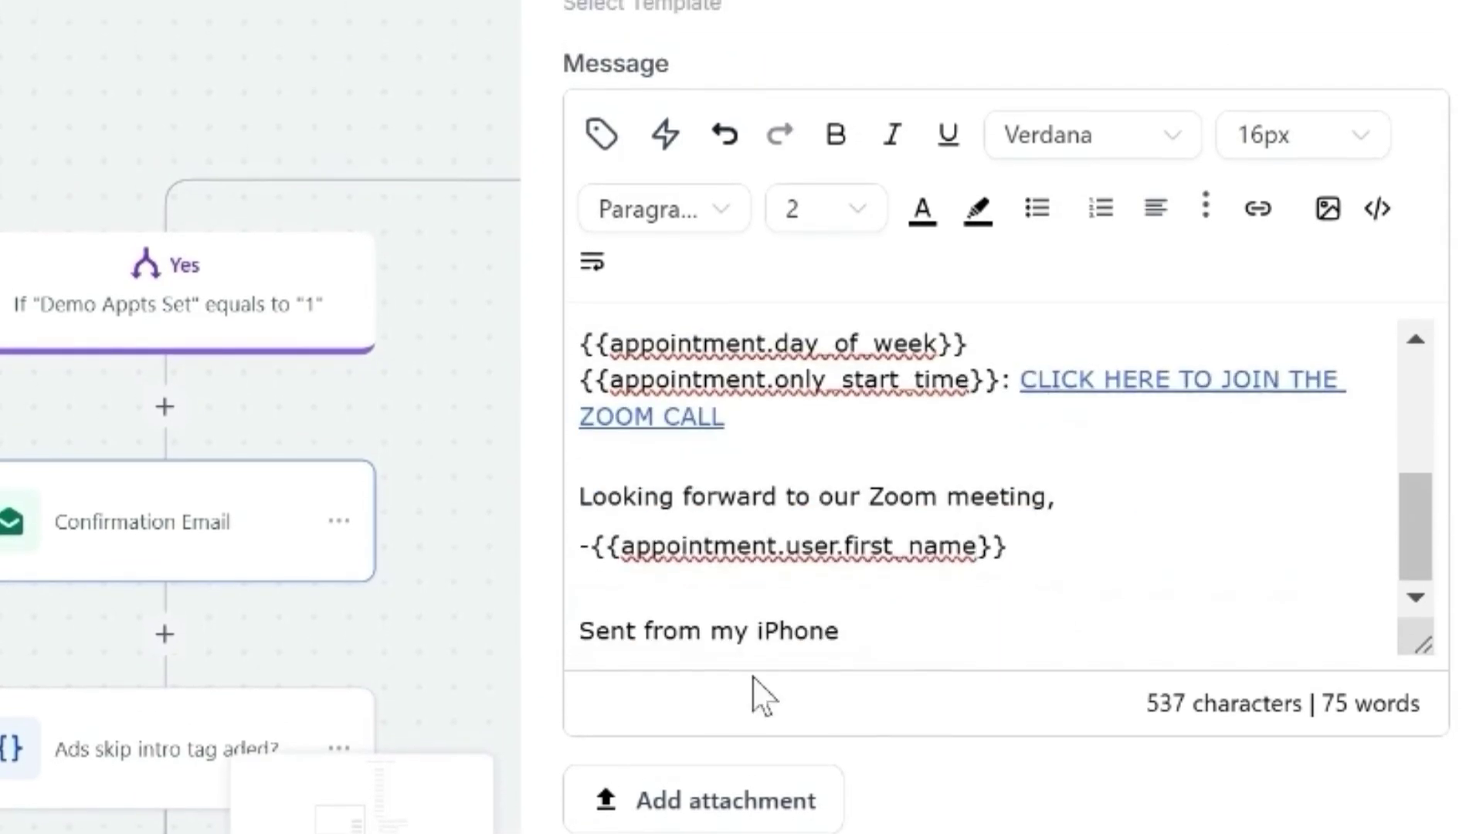
pyautogui.moveTo(840, 628); pyautogui.dragTo(599, 626)
pyautogui.click(919, 645)
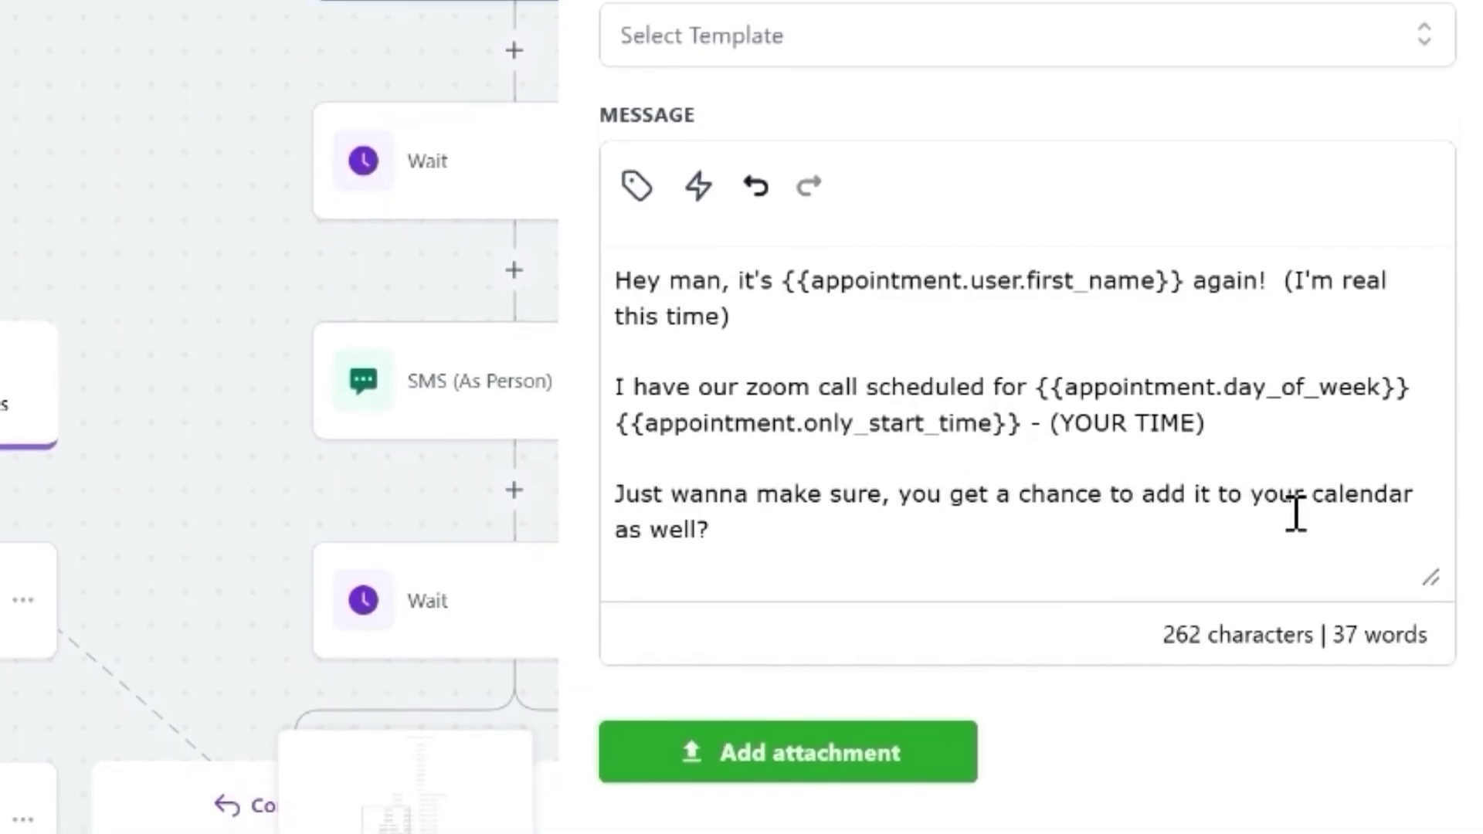
# Correct 'get' to 'got' in the Confirmation SMS, save the workflow, and recheck the step
pyautogui.click(989, 495)
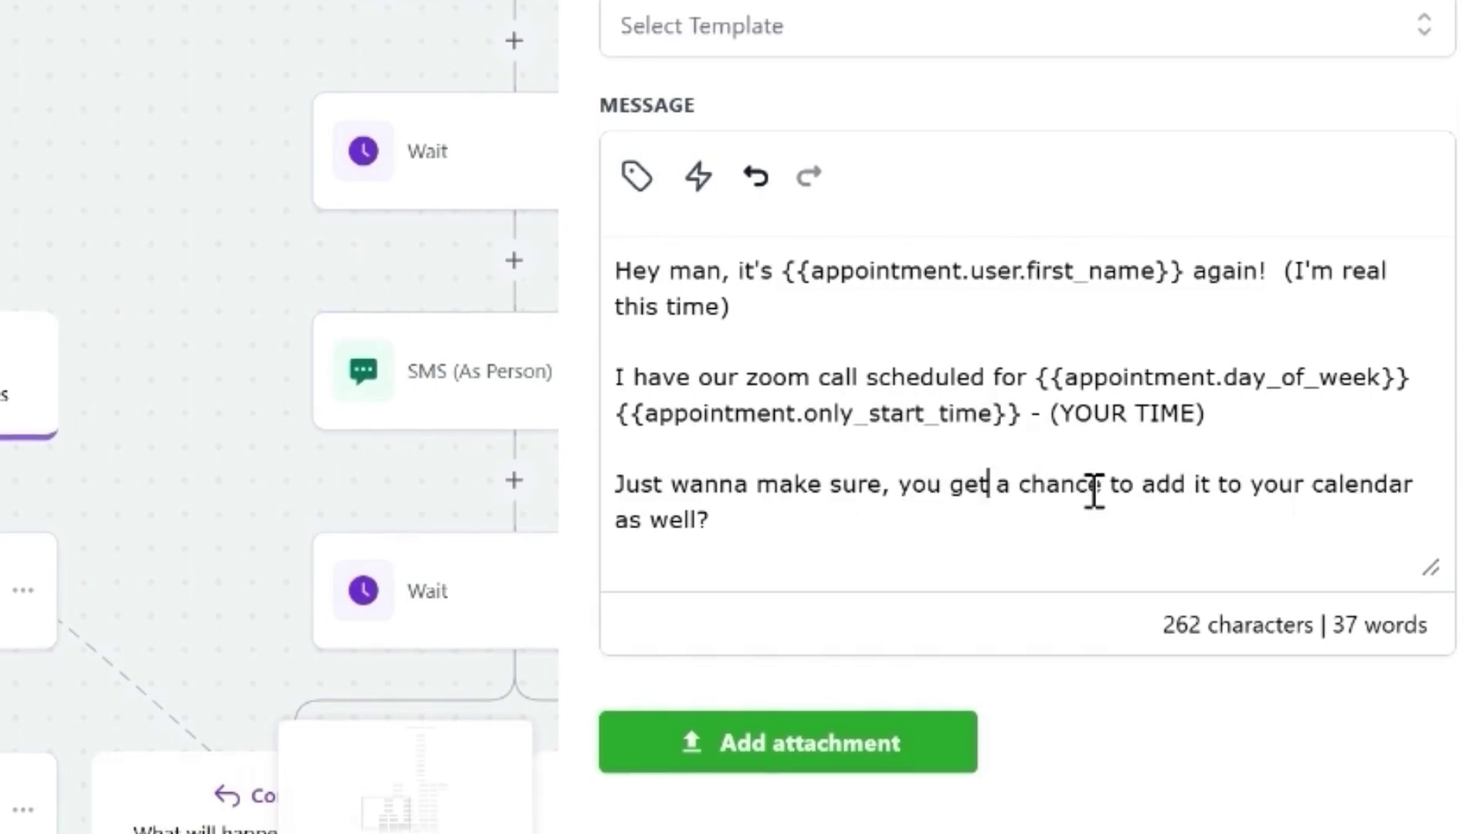
pyautogui.press('BackSpace')
pyautogui.press('BackSpace')
pyautogui.press('BackSpace')
pyautogui.write('got')
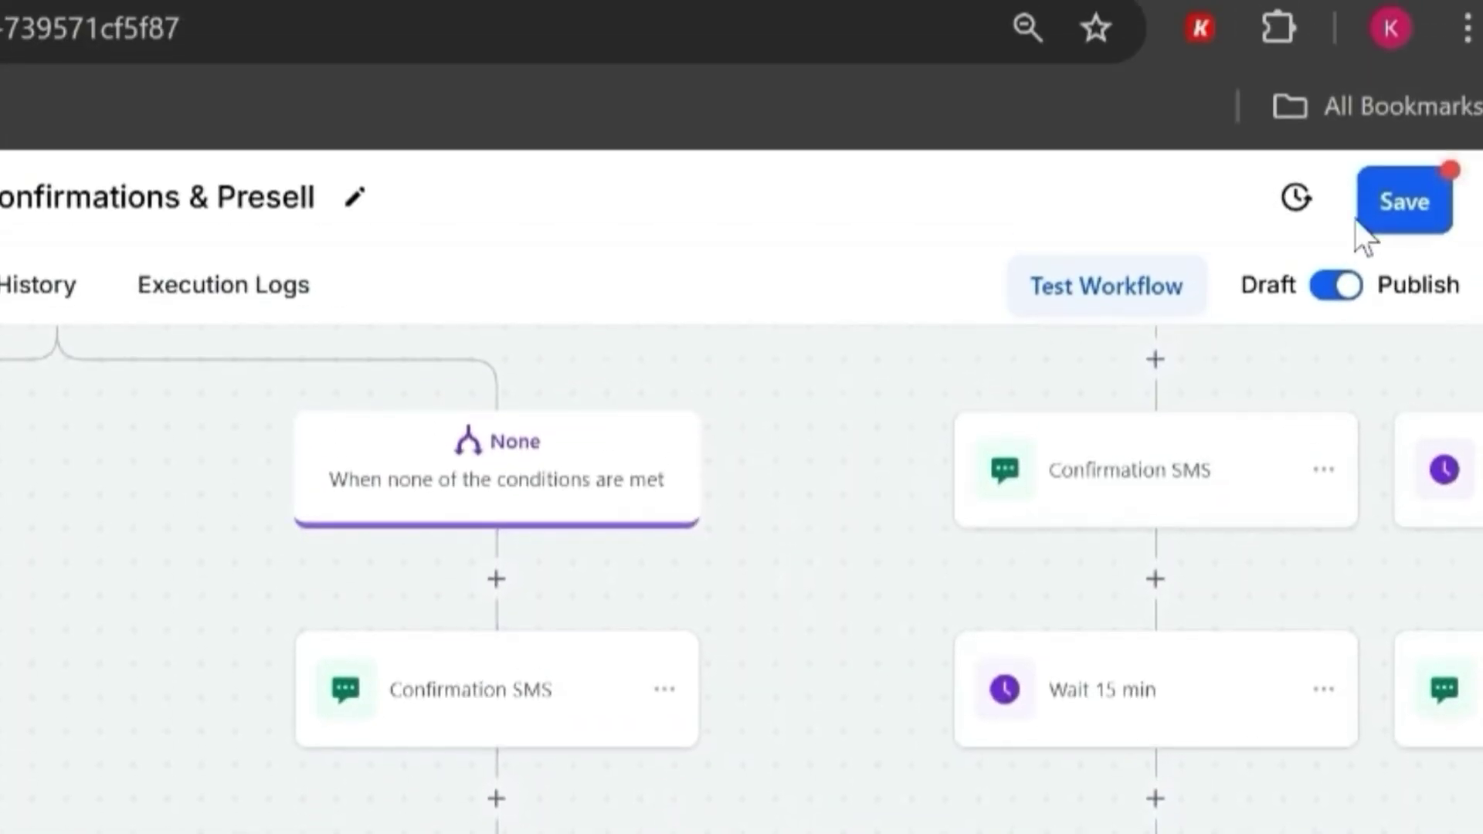
pyautogui.click(1363, 232)
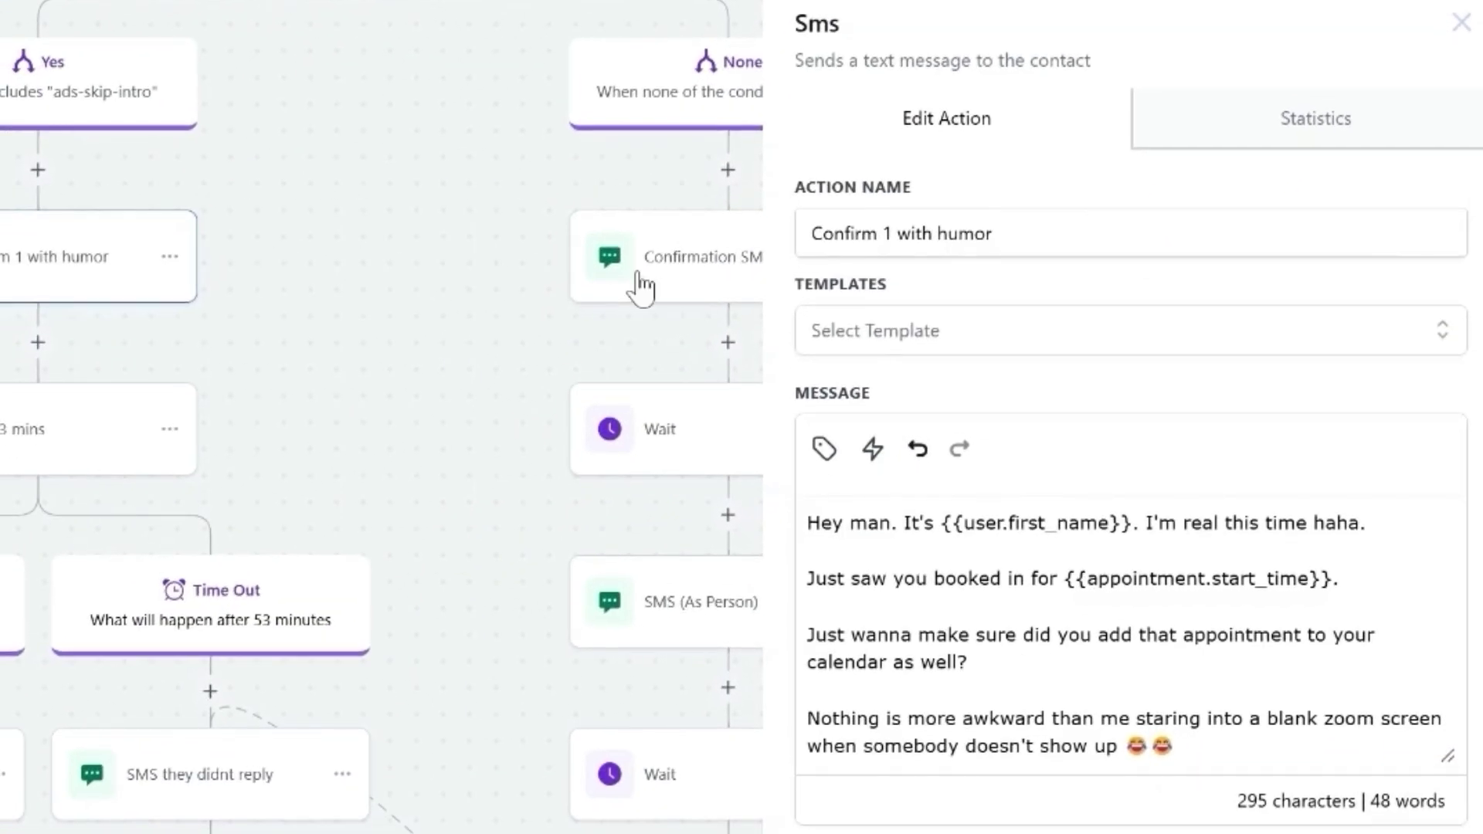
pyautogui.click(672, 270)
pyautogui.scroll(-2, 1037, 669)
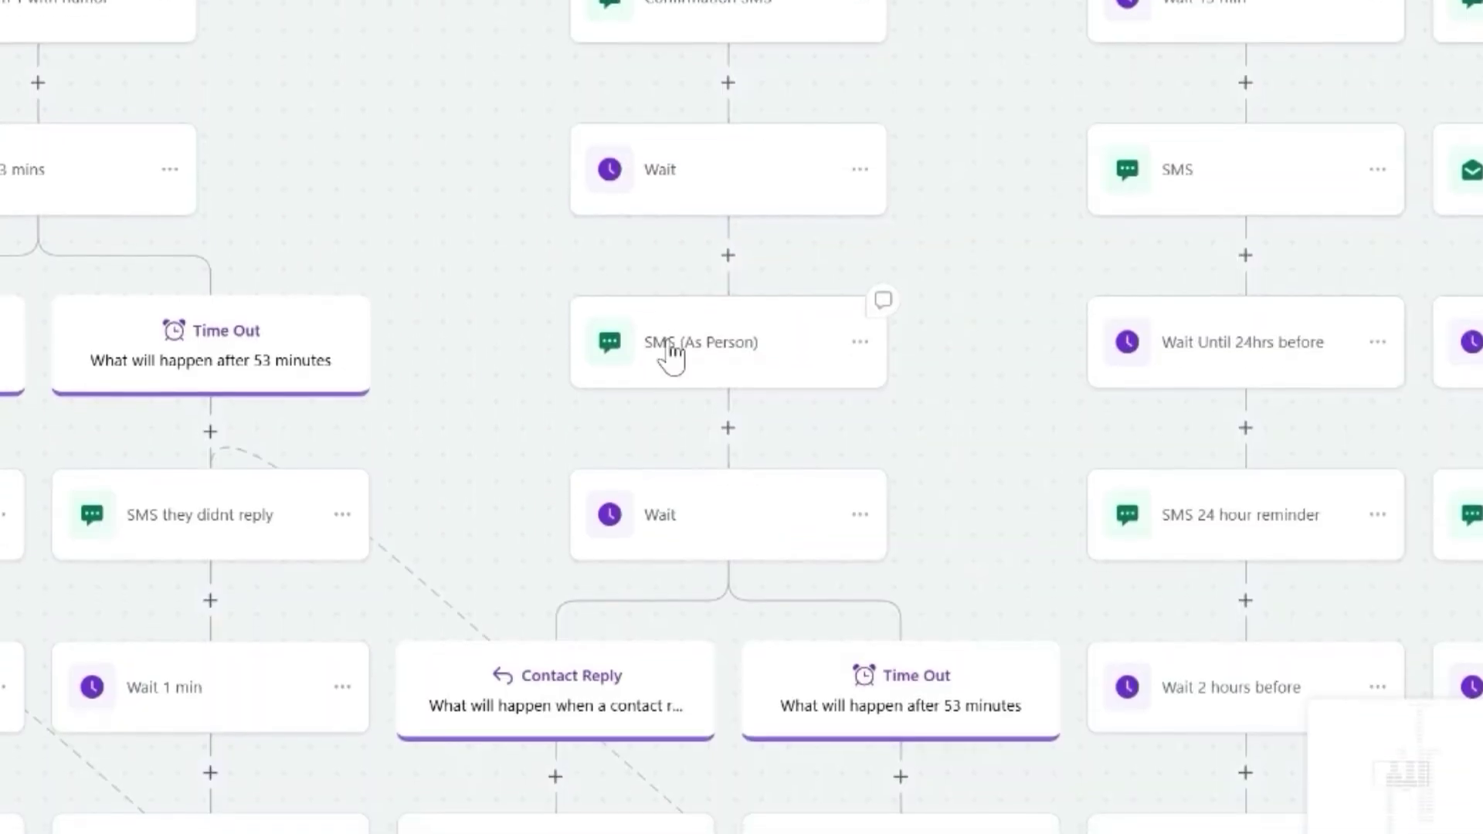
# Open the SMS (As Person) step and review its PS message with the YouTube video link
pyautogui.click(668, 354)
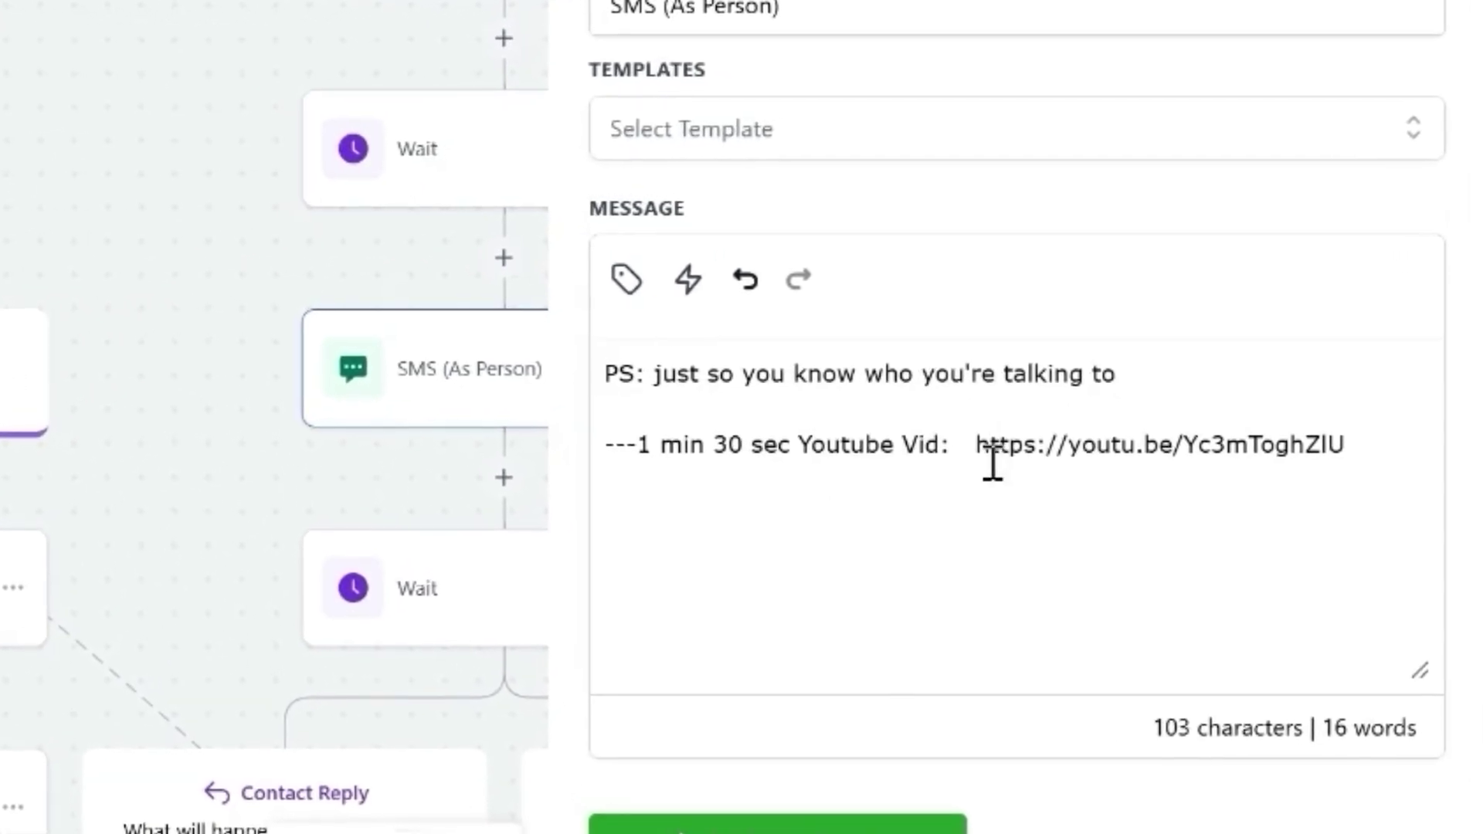
pyautogui.moveTo(934, 426); pyautogui.dragTo(1257, 462)
pyautogui.click(1263, 460)
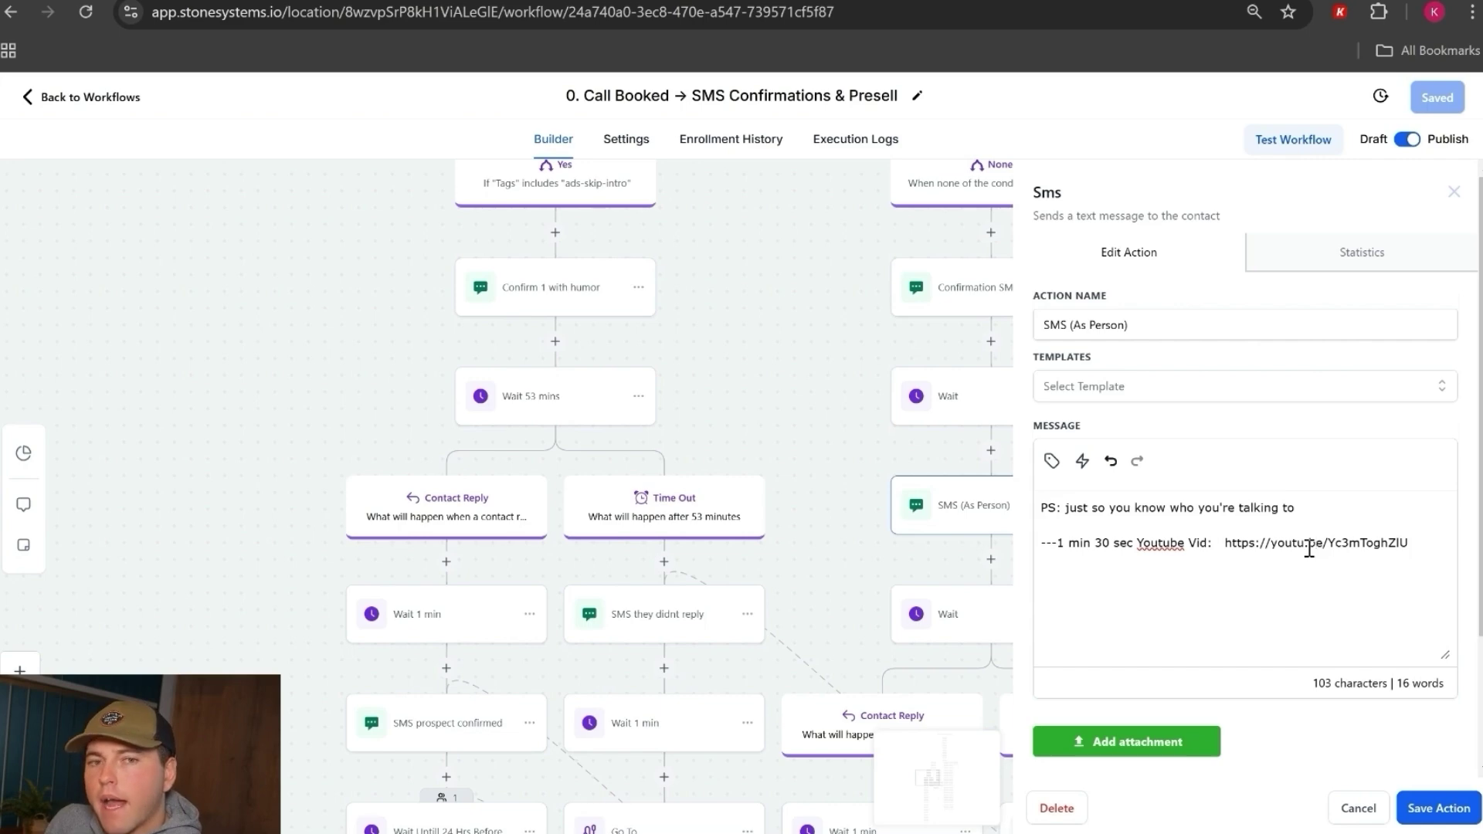
pyautogui.click(958, 433)
pyautogui.scroll(-1, 805, 386)
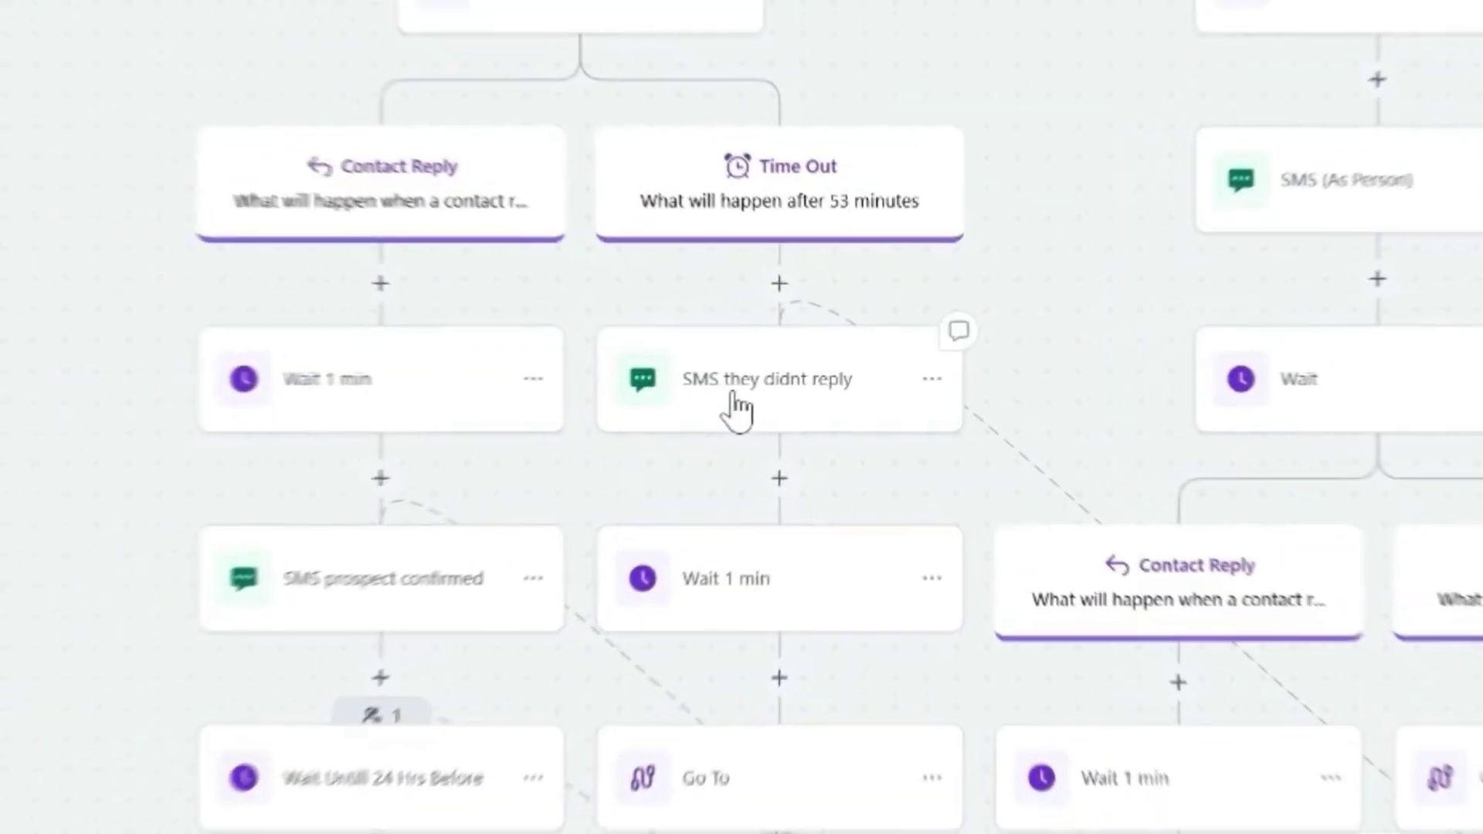
pyautogui.click(805, 384)
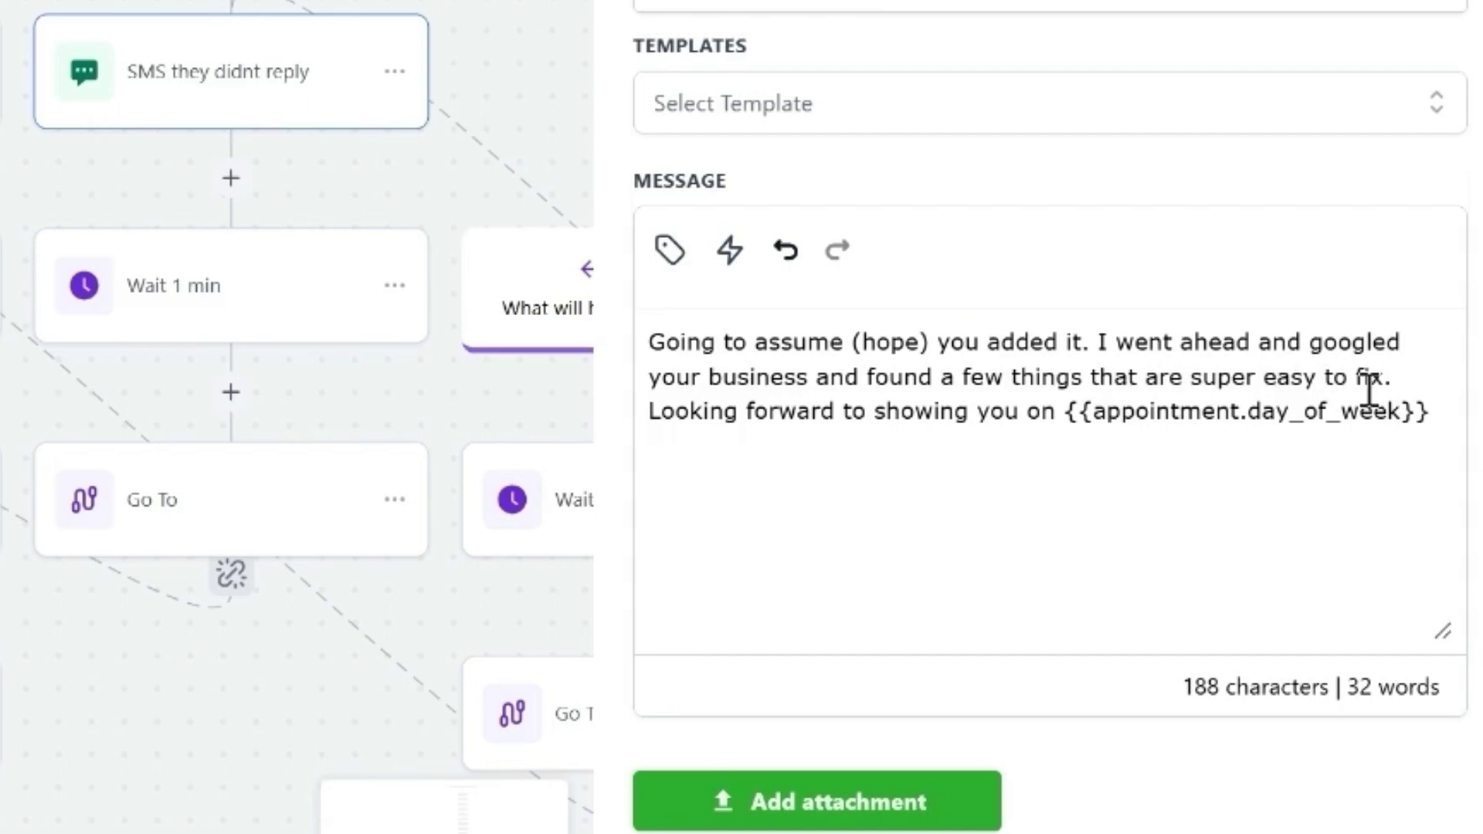
pyautogui.moveTo(1075, 421); pyautogui.dragTo(1433, 420)
pyautogui.click(1434, 420)
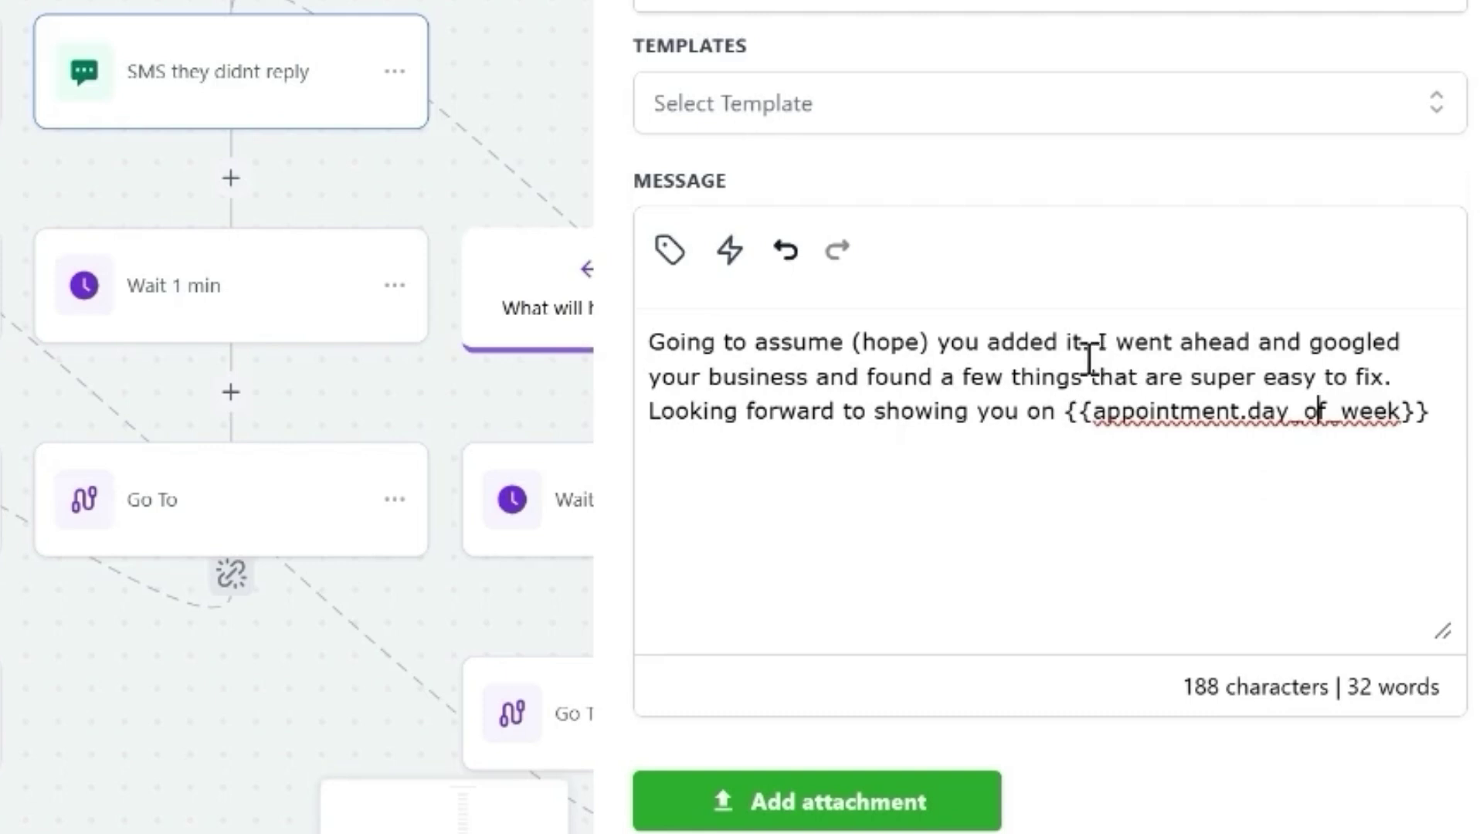
pyautogui.moveTo(687, 381)
pyautogui.mouseDown()
pyautogui.moveTo(1089, 410)
pyautogui.moveTo(1377, 379)
pyautogui.mouseUp()
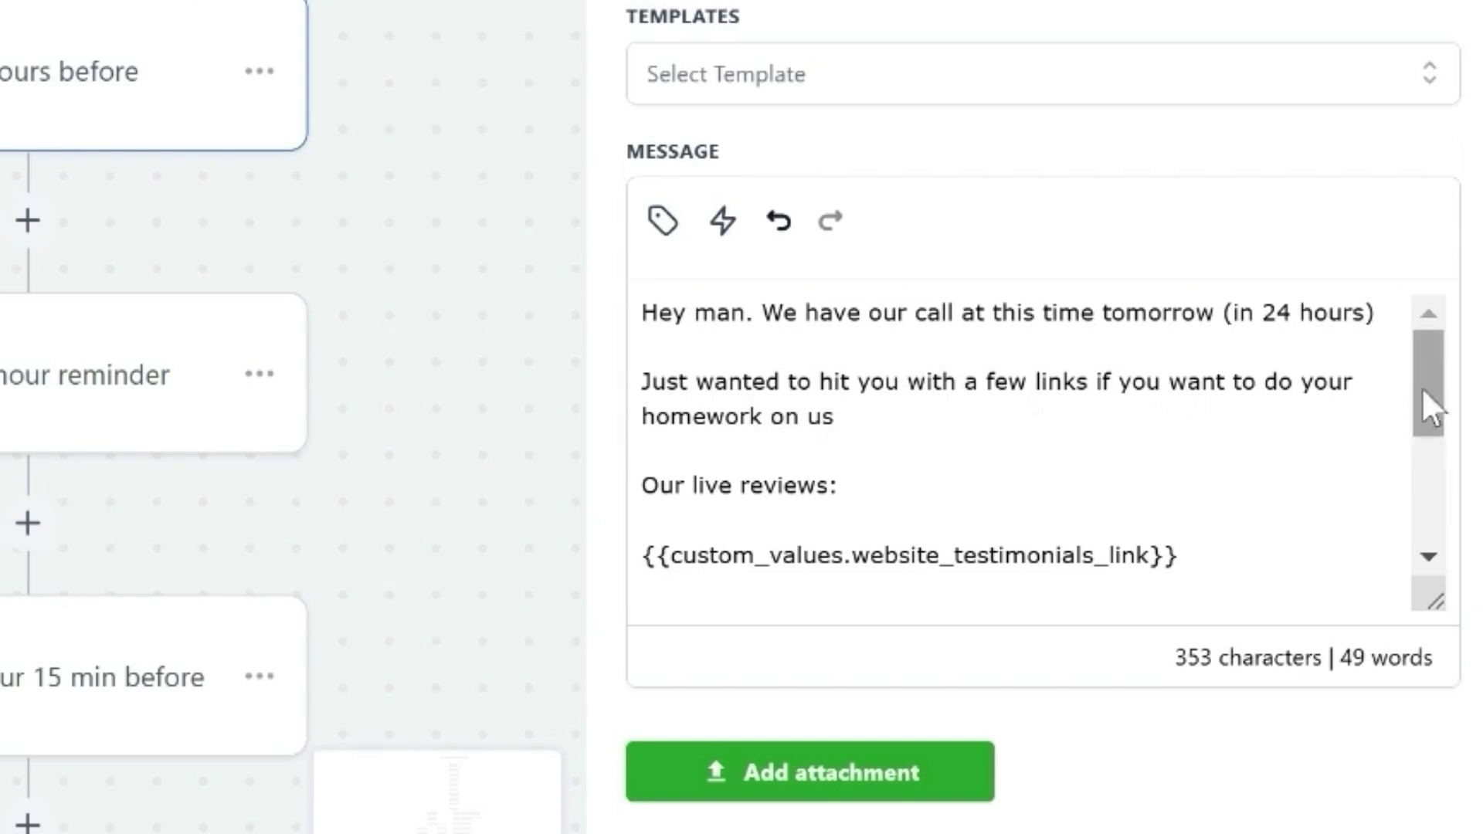
# Read the 24-hour SMS reminder's testimonials, portfolio and breakdown video links, then close it
pyautogui.moveTo(1420, 387); pyautogui.dragTo(1418, 429)
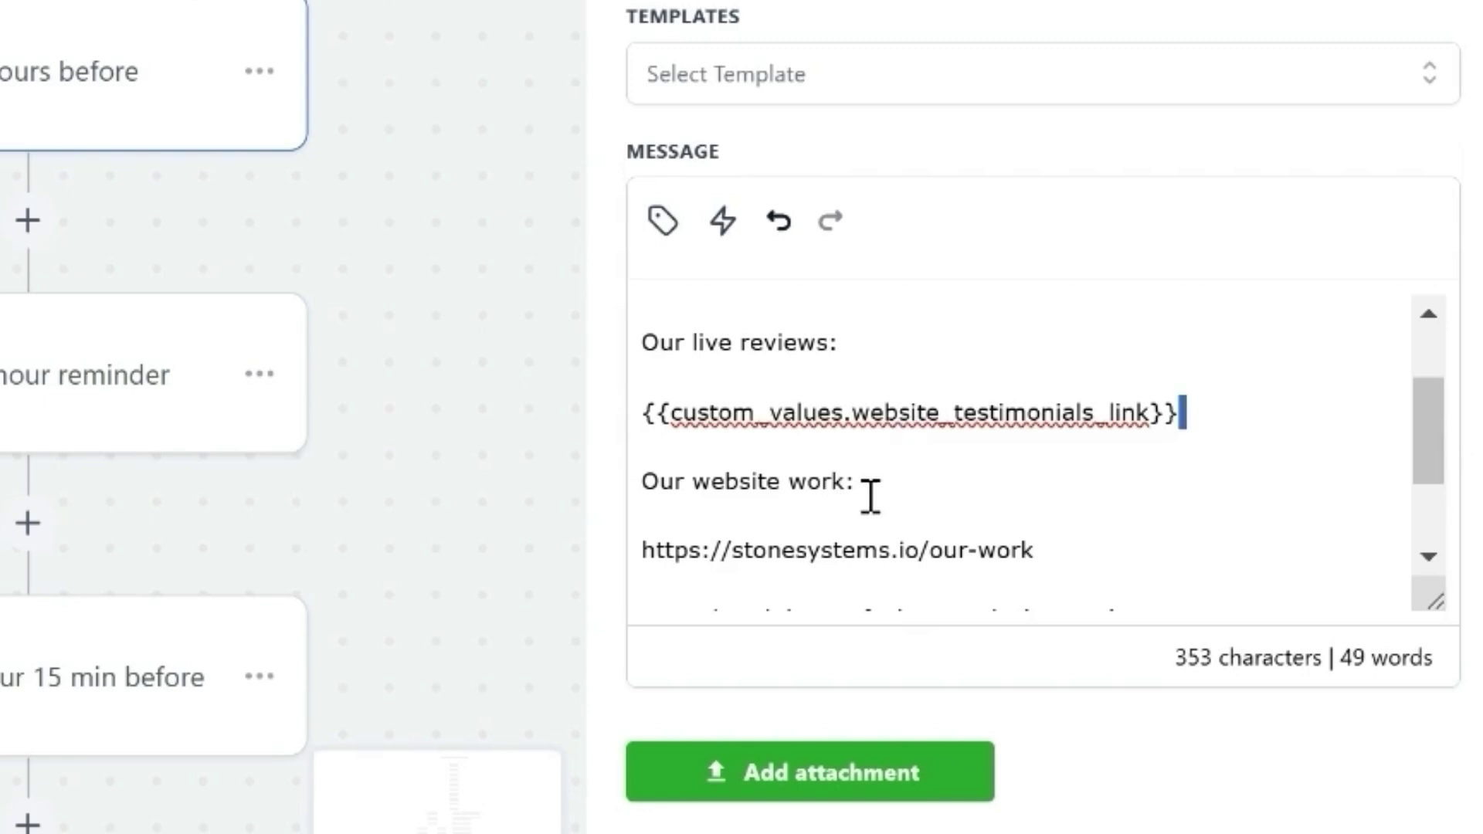
pyautogui.scroll(-2, 1391, 488)
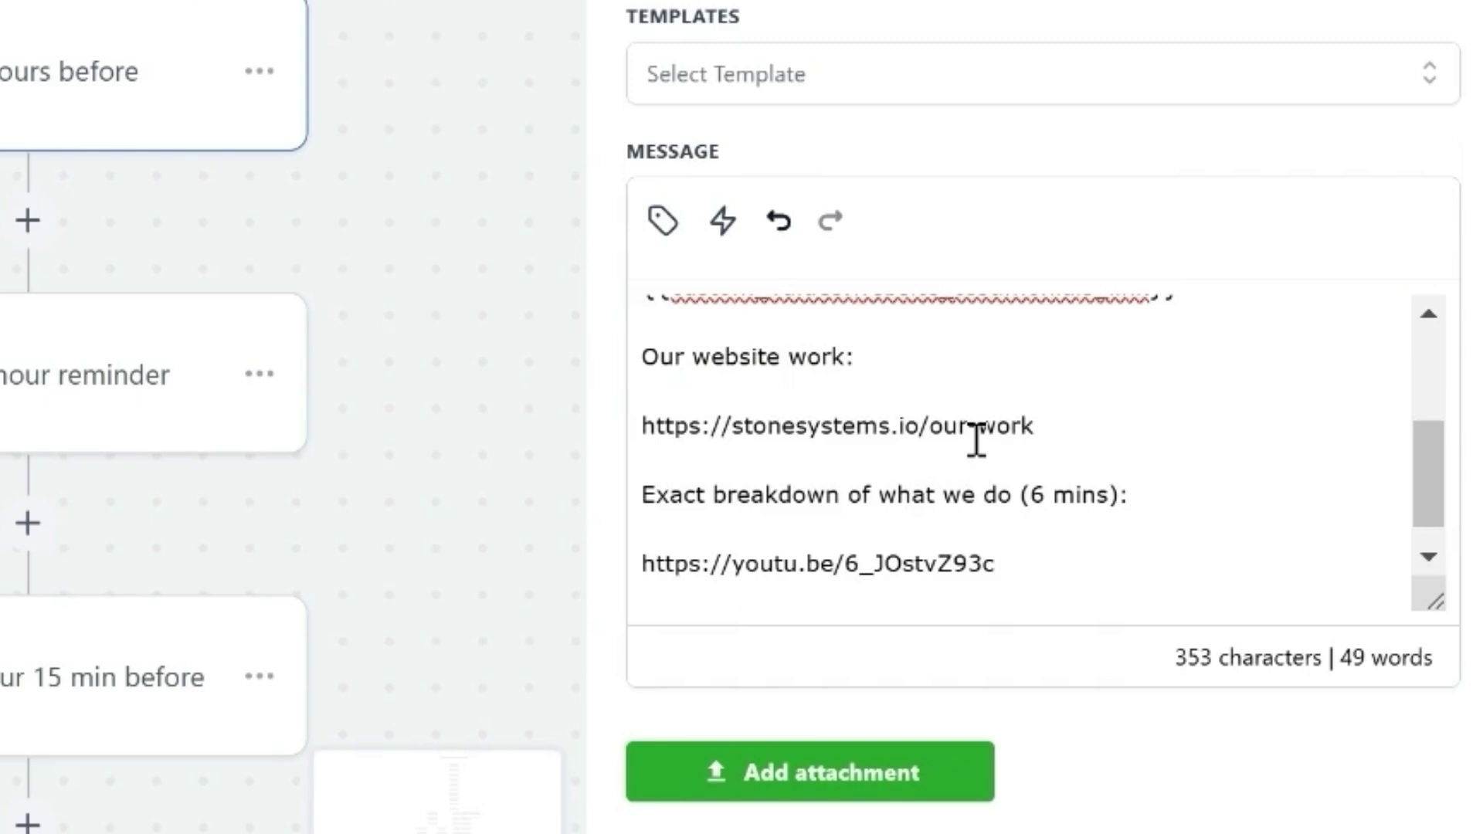
pyautogui.moveTo(1430, 490); pyautogui.dragTo(1429, 504)
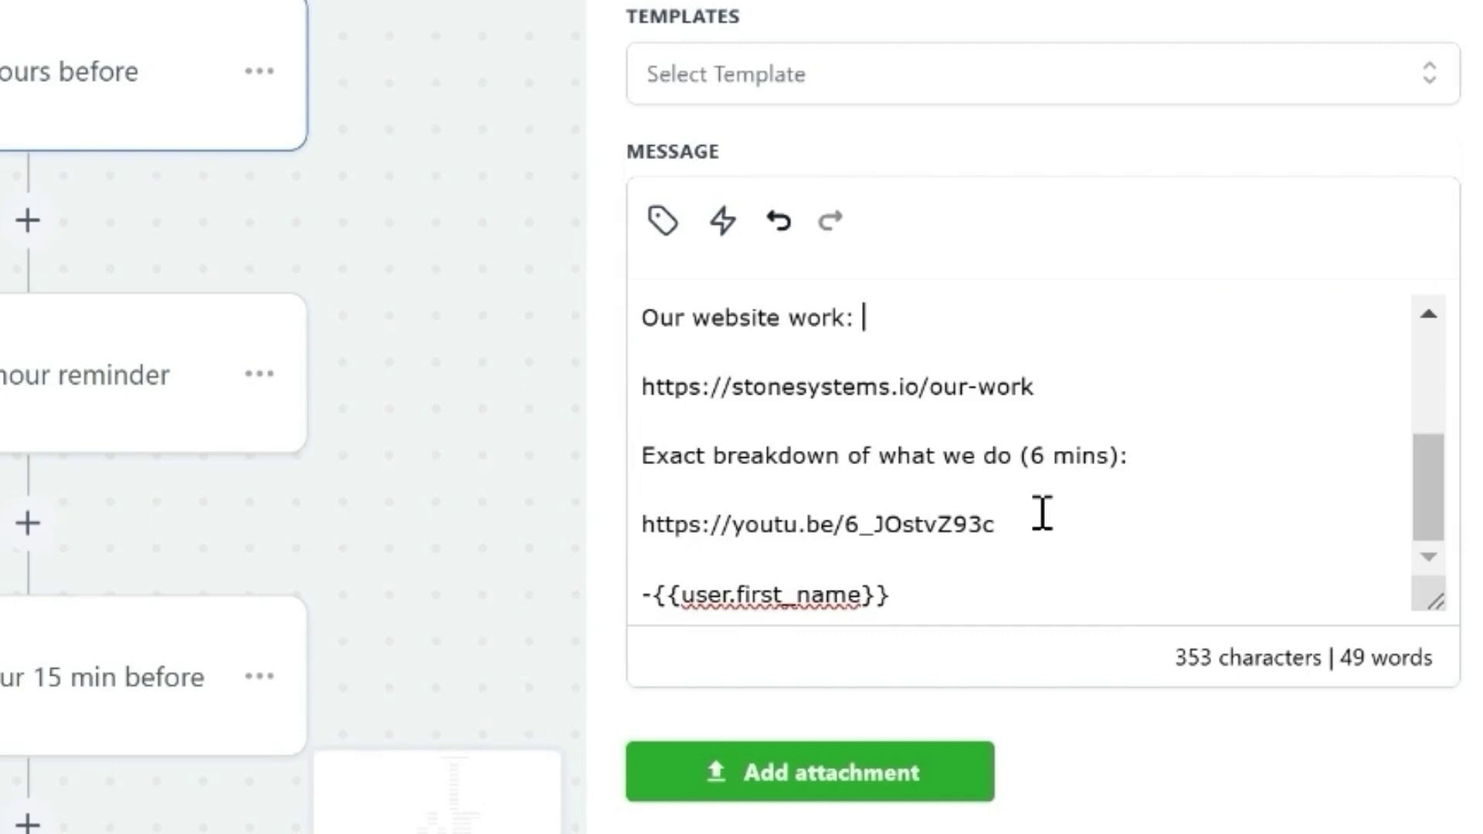
pyautogui.moveTo(1430, 504); pyautogui.dragTo(1430, 460)
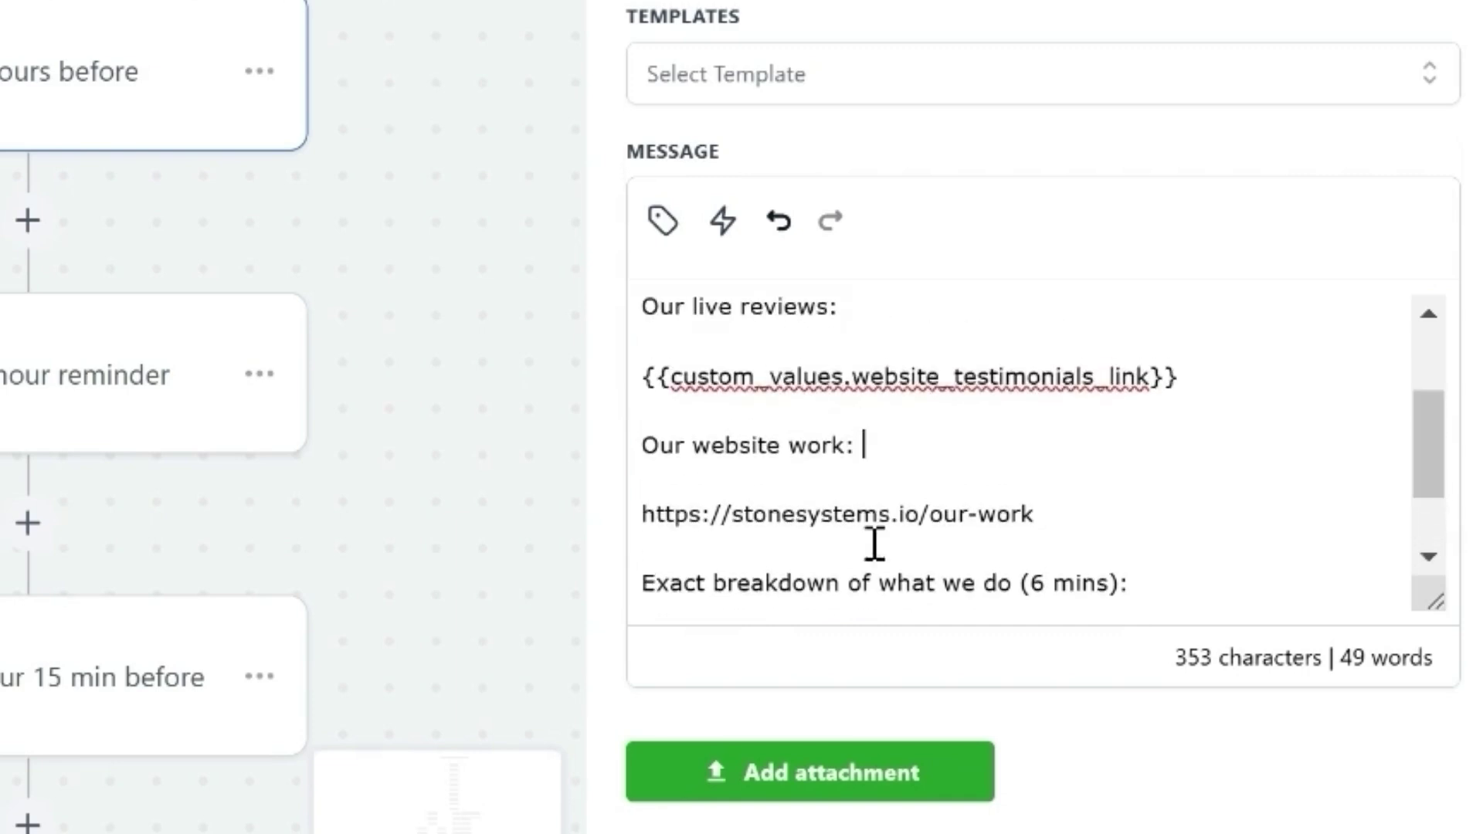
pyautogui.scroll(-3, 1450, 450)
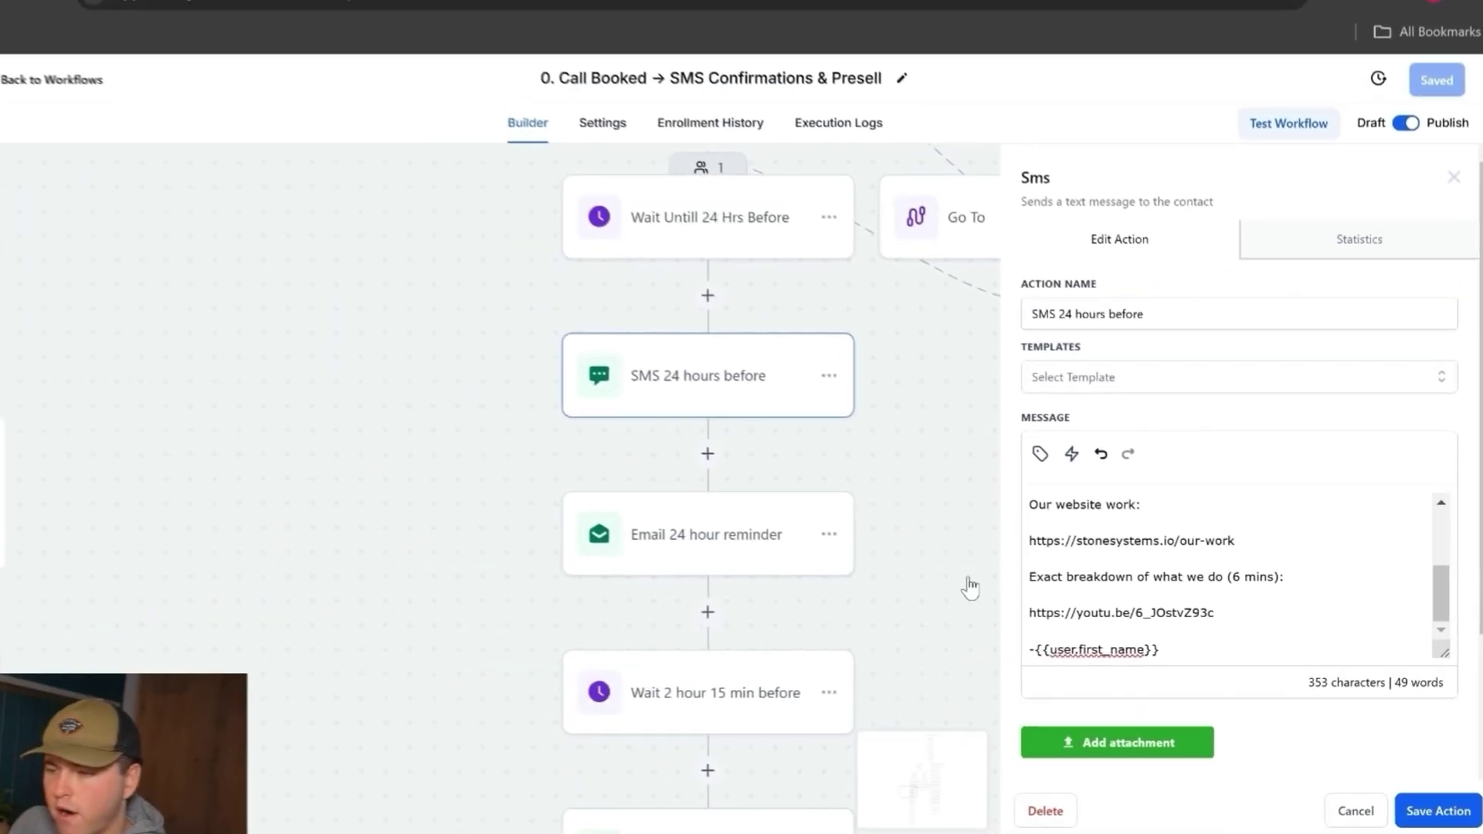
pyautogui.click(970, 587)
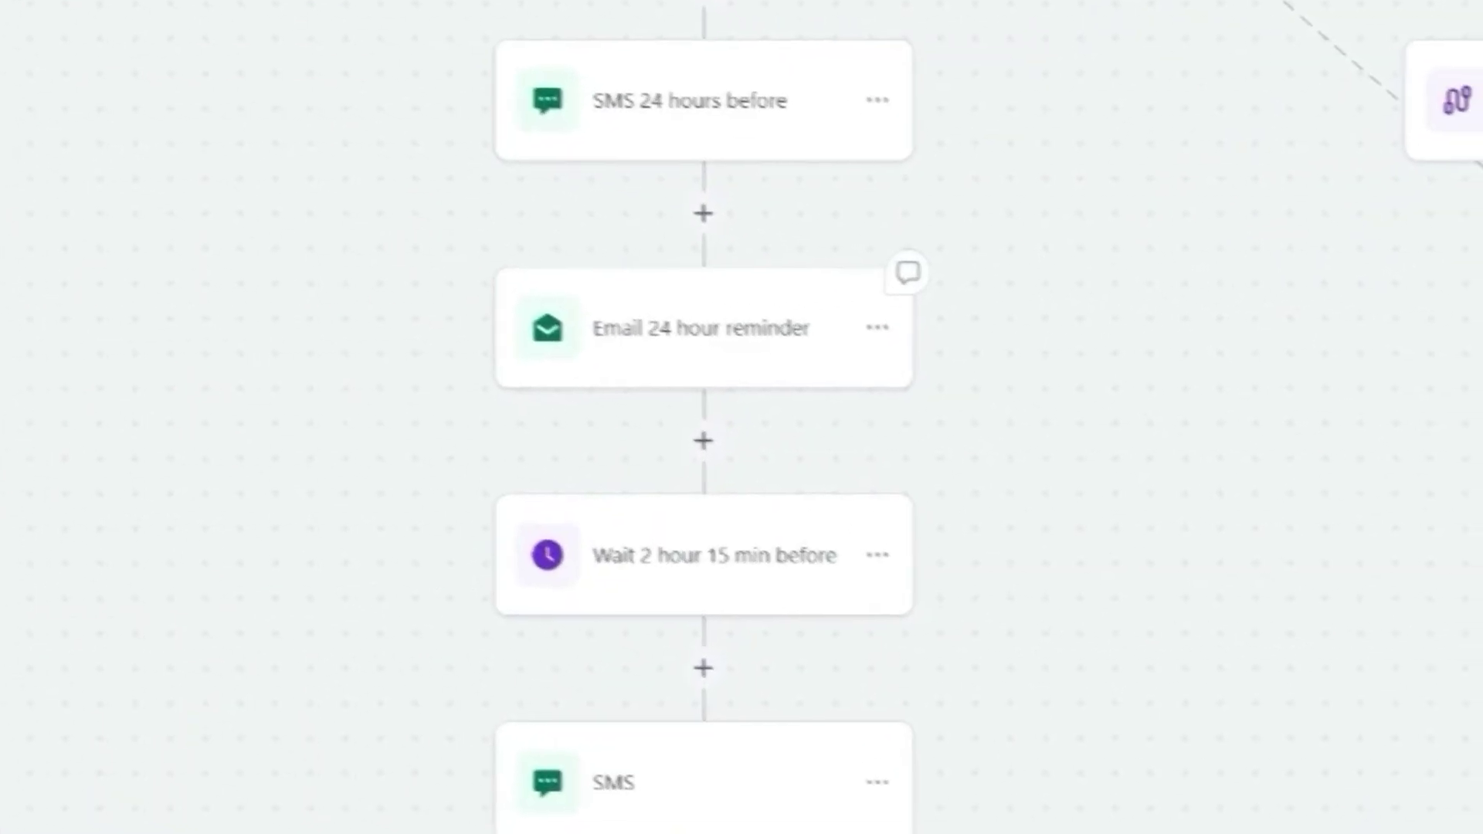
# Read through the 'Email 24 hour reminder' message from top to bottom
pyautogui.click(701, 328)
pyautogui.scroll(-2, 1109, 721)
pyautogui.scroll(-8, 867, 685)
pyautogui.scroll(-3, 950, 424)
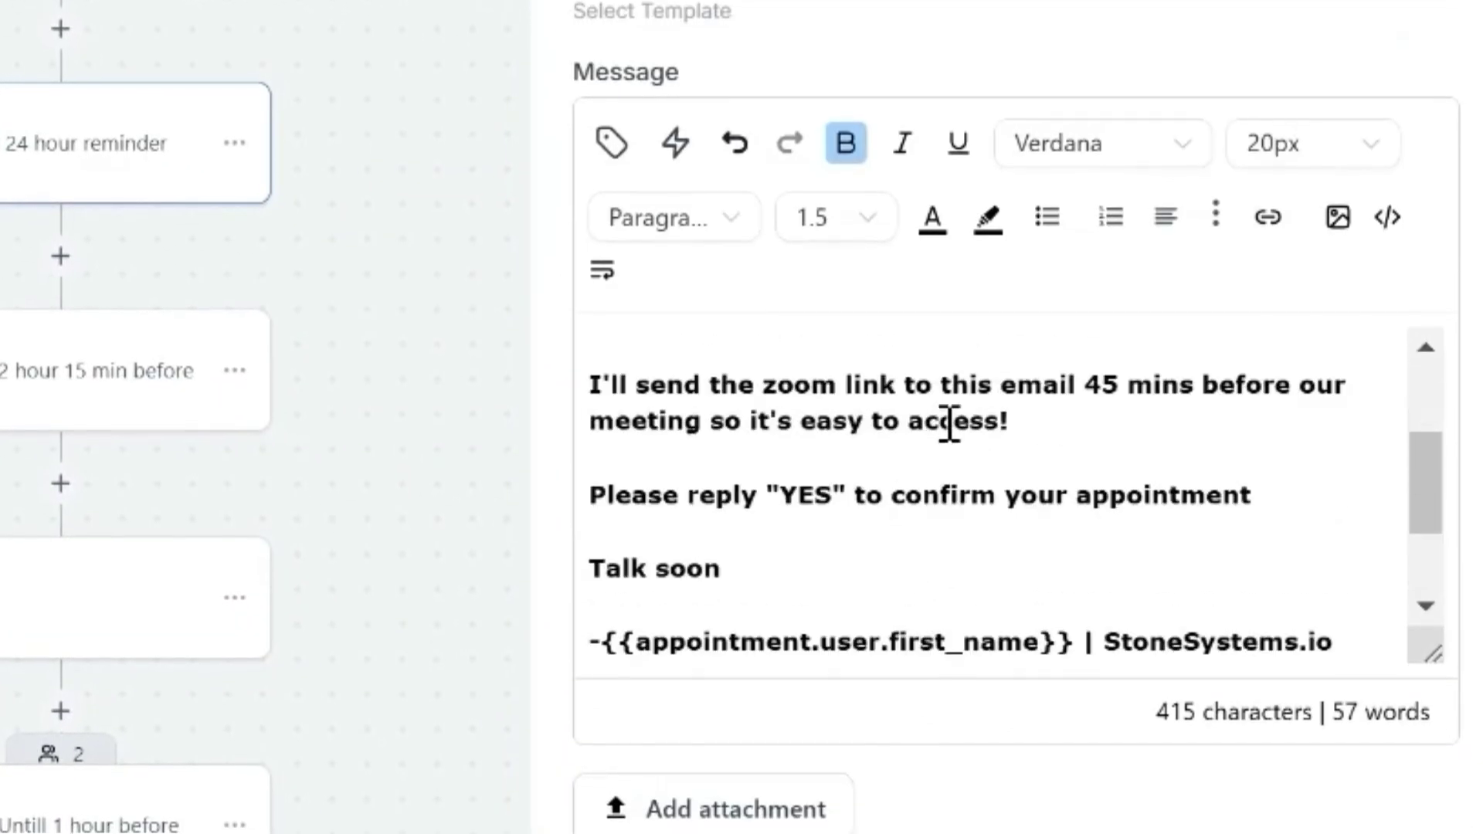
pyautogui.scroll(-3, 949, 423)
pyautogui.scroll(-1, 1004, 453)
pyautogui.scroll(-1, 937, 473)
pyautogui.scroll(-1, 804, 500)
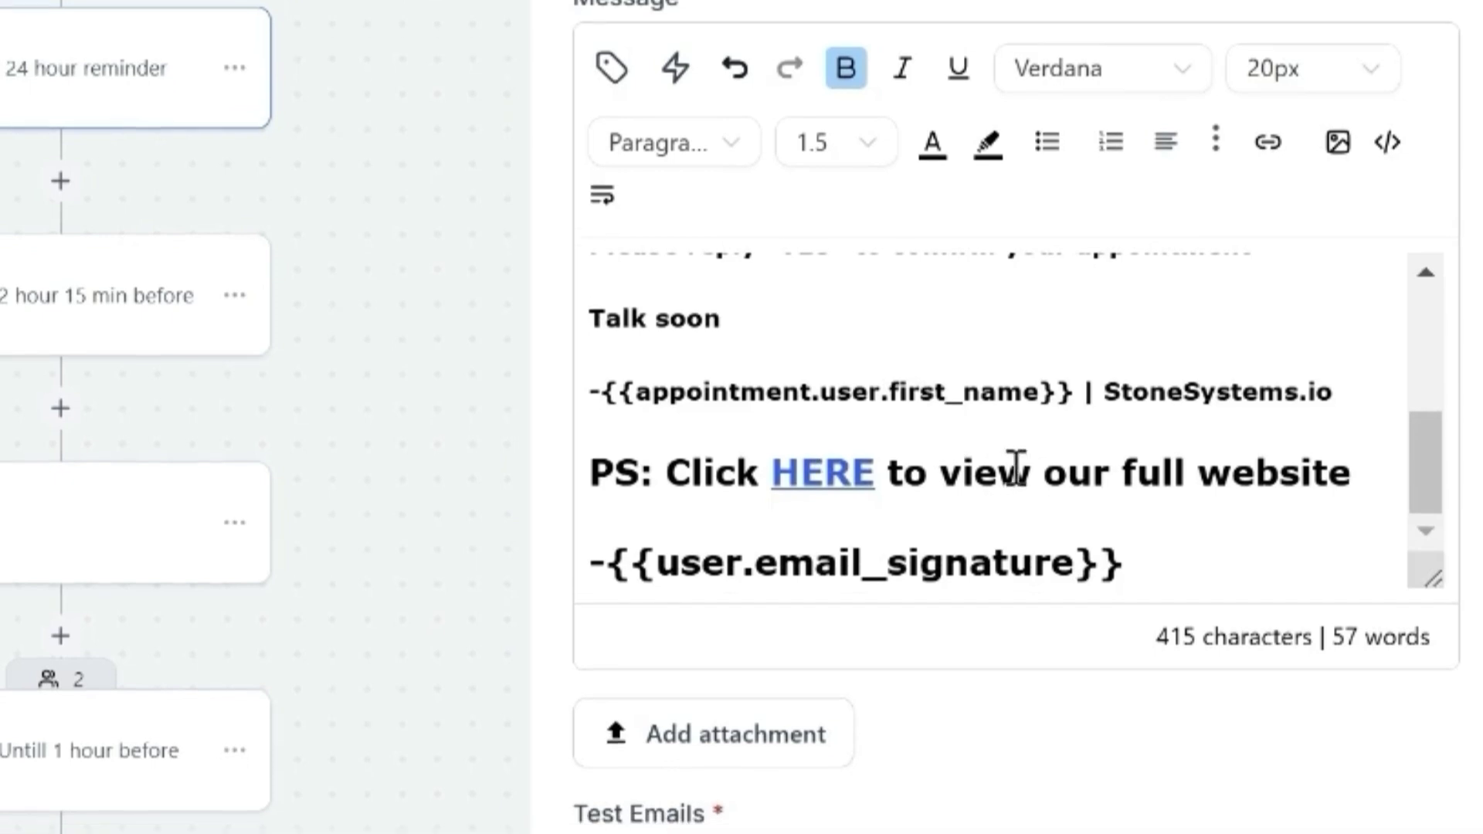
pyautogui.scroll(-1, 1015, 467)
# Open the SMS after the 2-hour-15-minute wait that reshares the six-minute YouTube video
pyautogui.scroll(3, 1026, 414)
pyautogui.scroll(-3, 1016, 394)
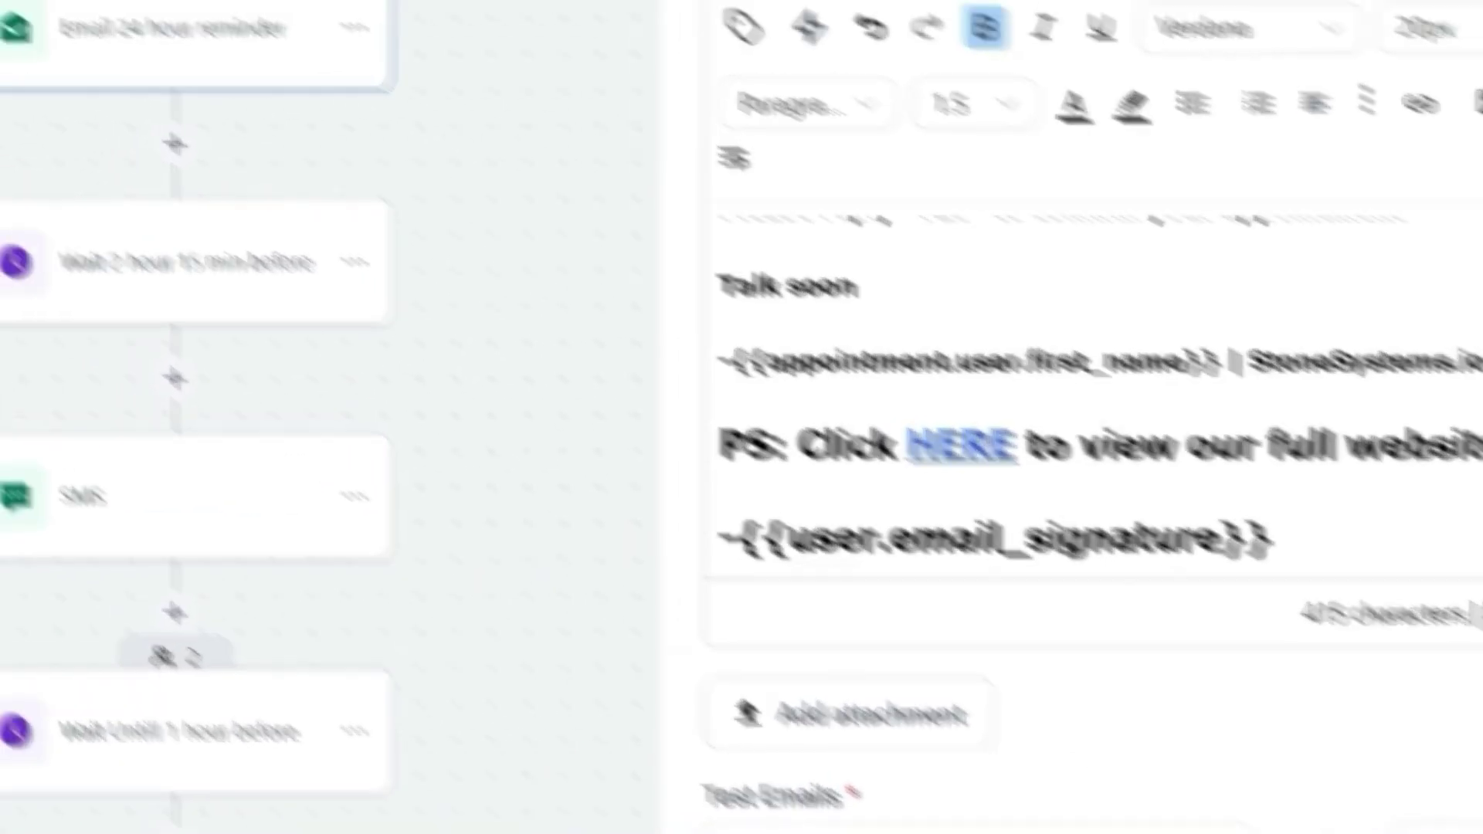
pyautogui.click(626, 384)
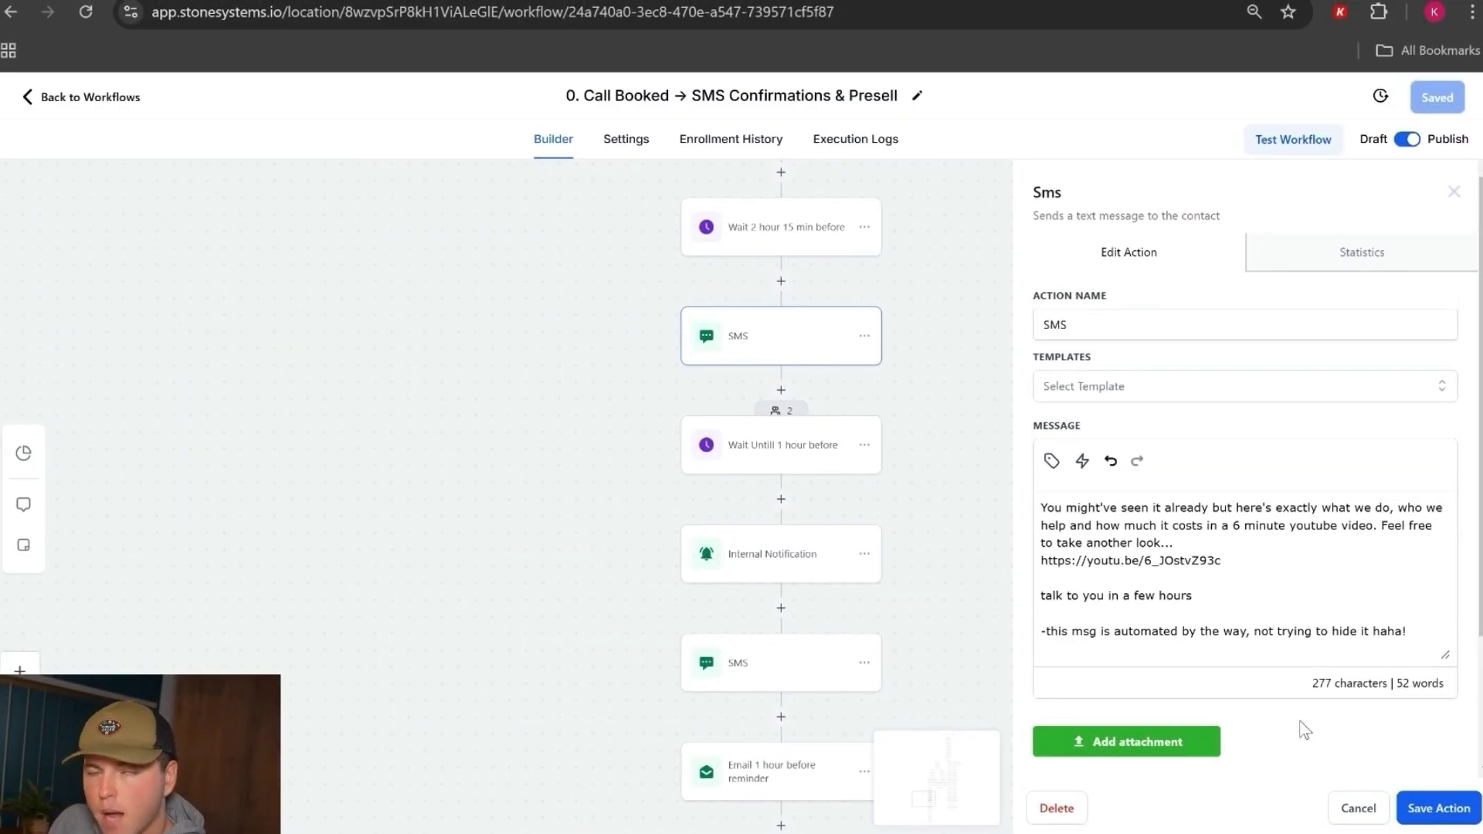
# Open the SMS after 'Wait Untill 10 Mins Before', which recommends a laptop and gives the phone meeting link
pyautogui.click(1356, 808)
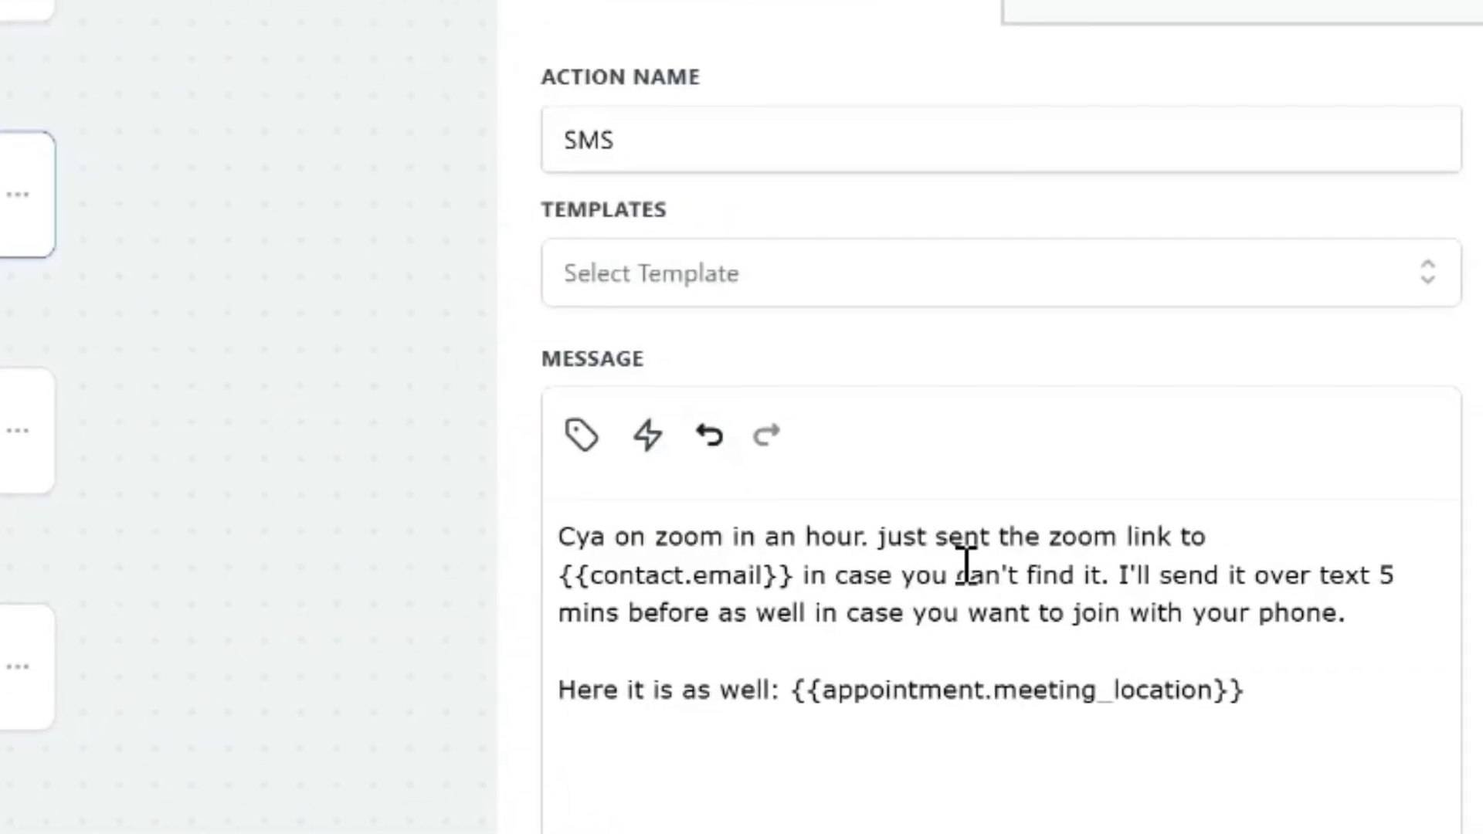
pyautogui.scroll(-3, 1336, 625)
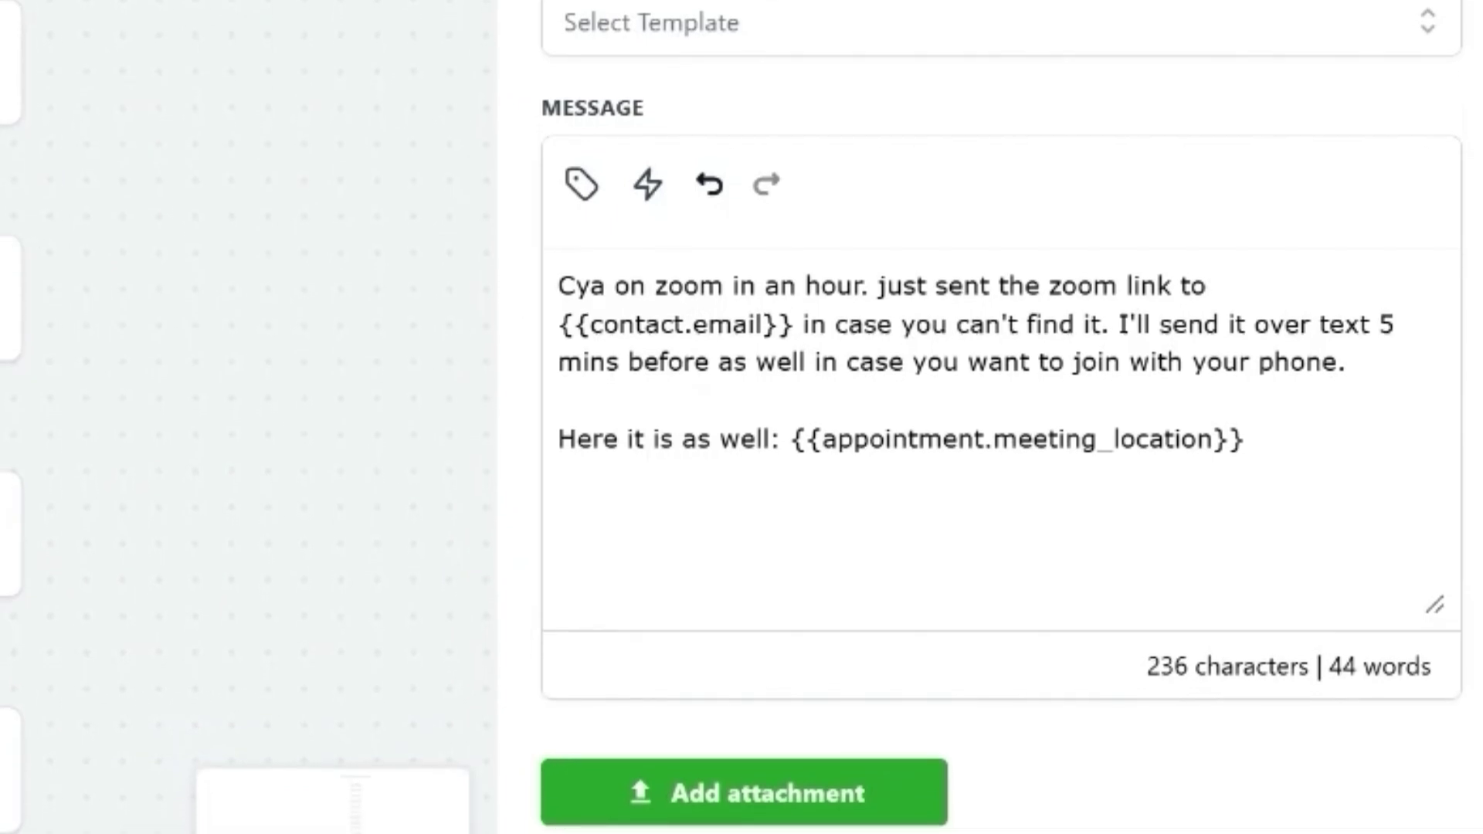
pyautogui.click(661, 432)
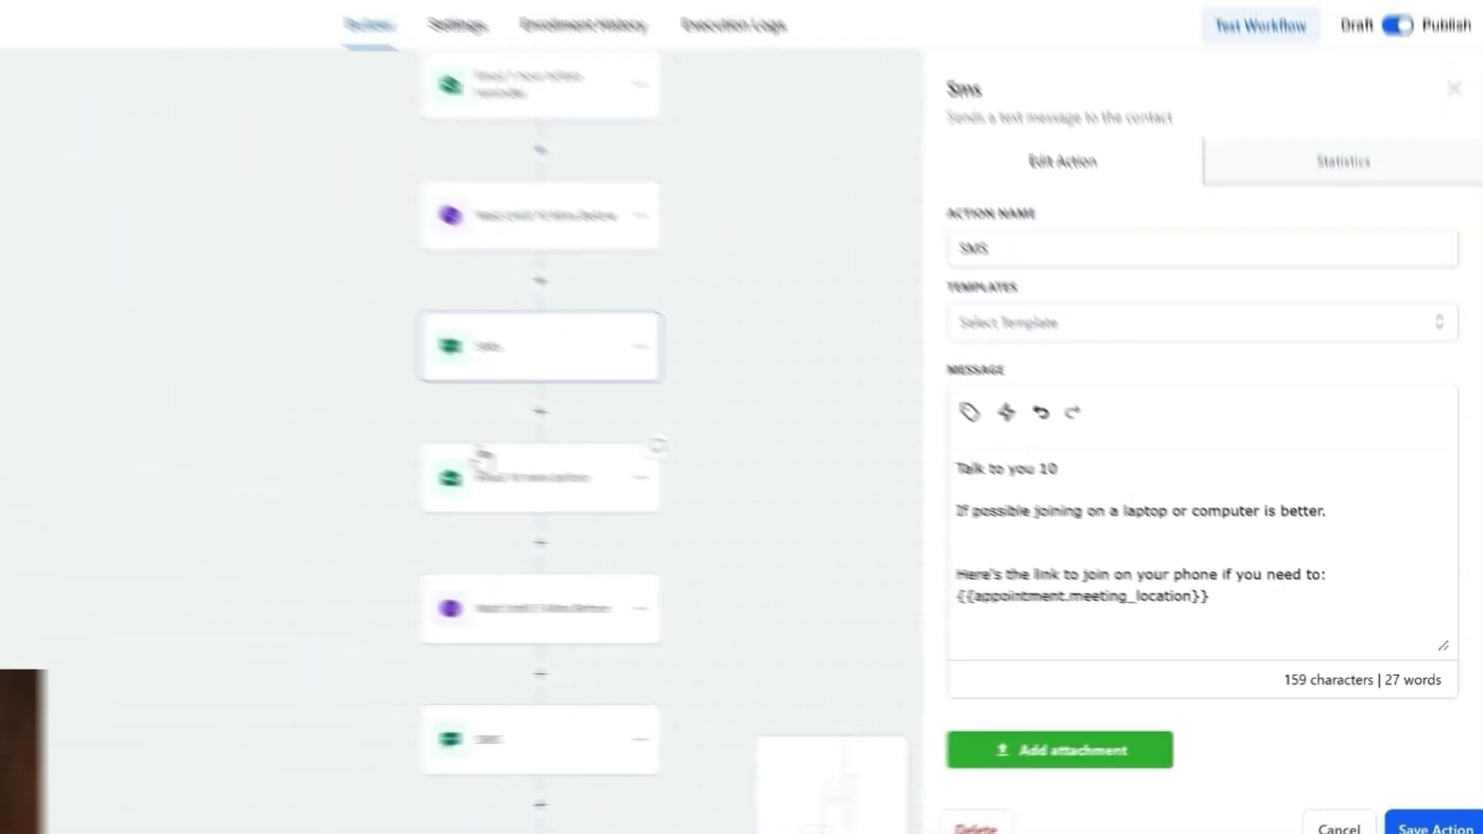
pyautogui.scroll(5, 660, 440)
pyautogui.scroll(2, 662, 448)
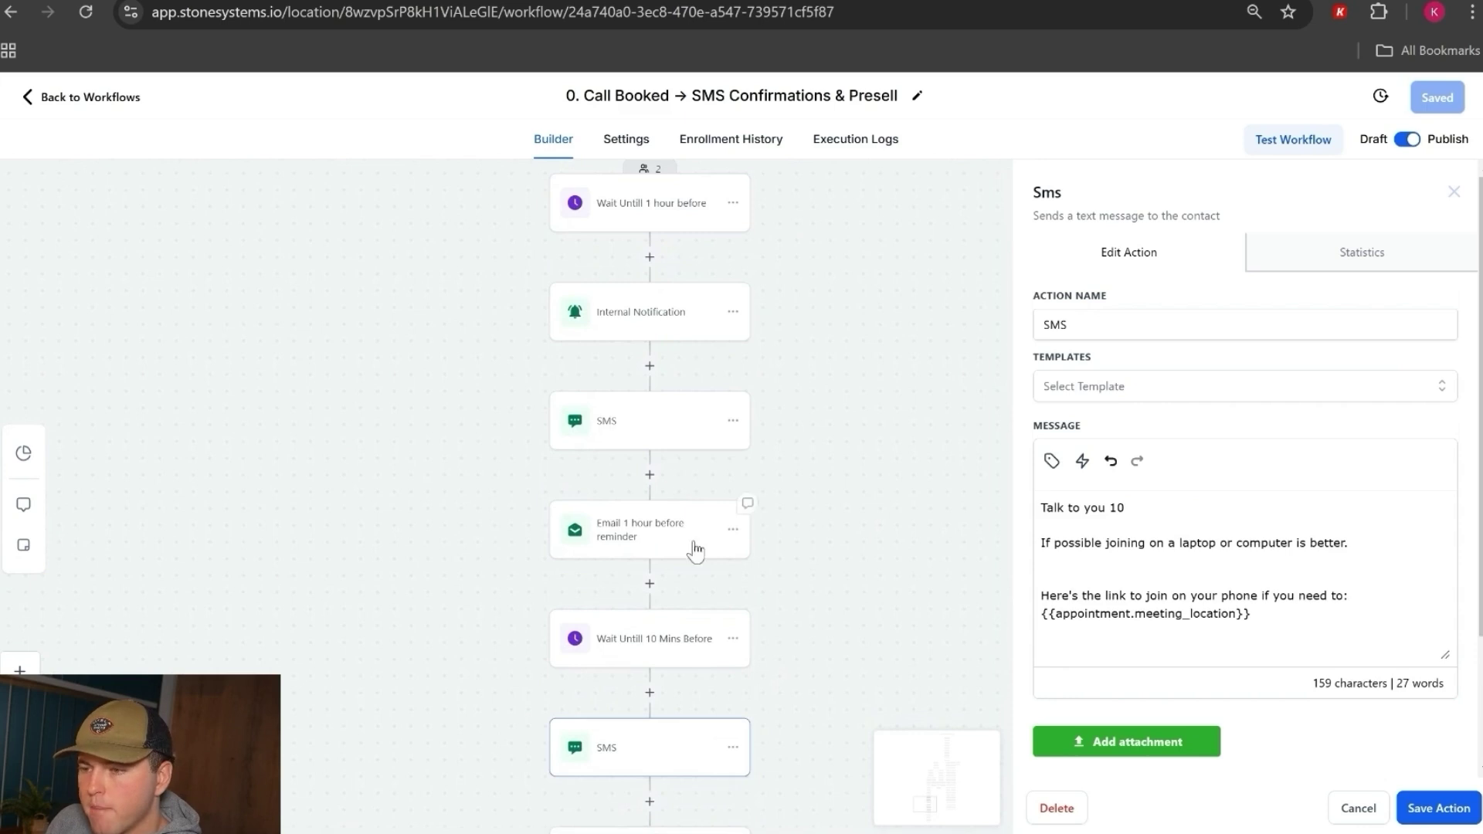
pyautogui.scroll(2, 664, 456)
pyautogui.scroll(2, 668, 466)
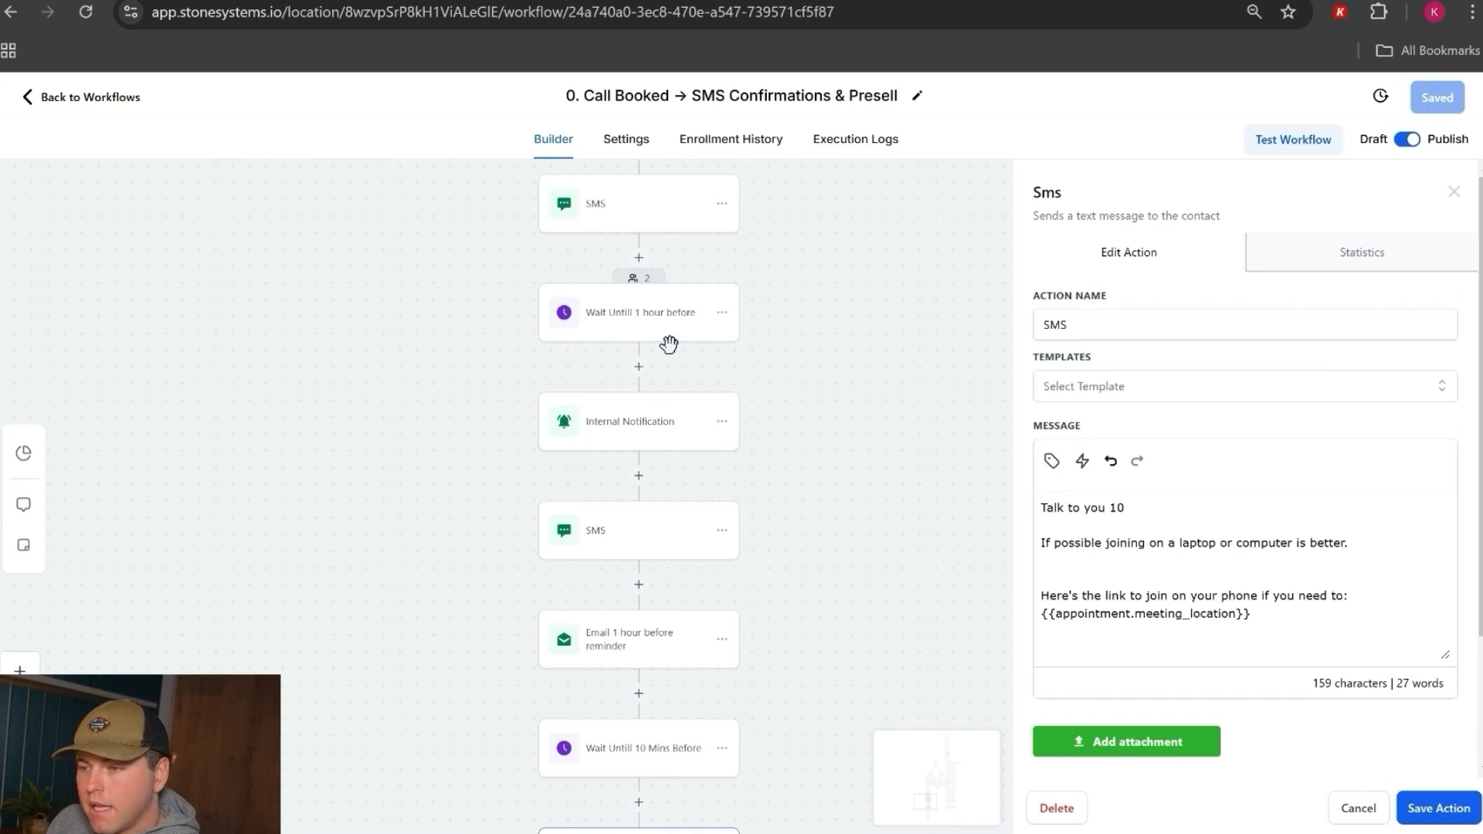
pyautogui.scroll(3, 479, 375)
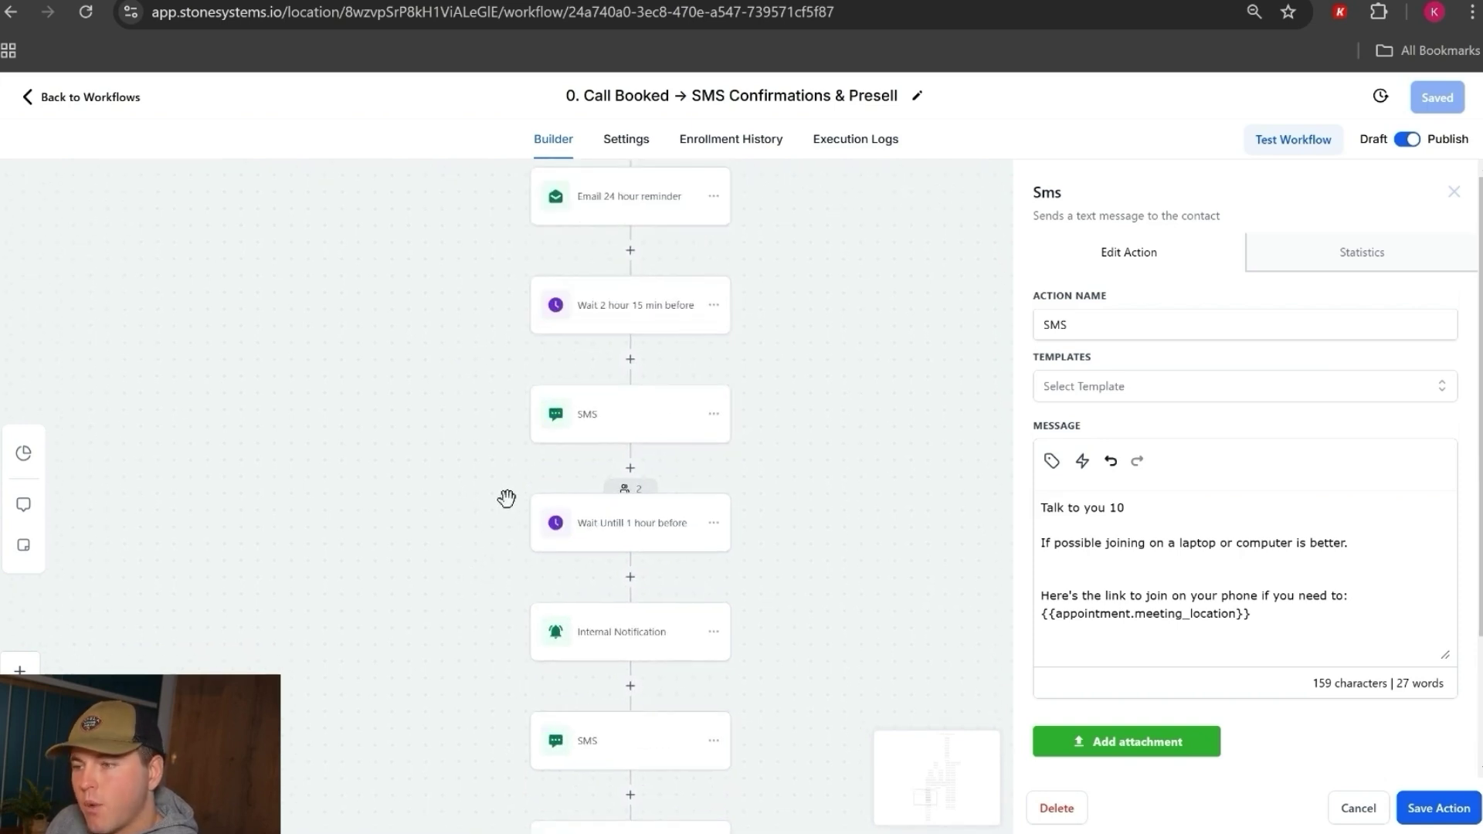